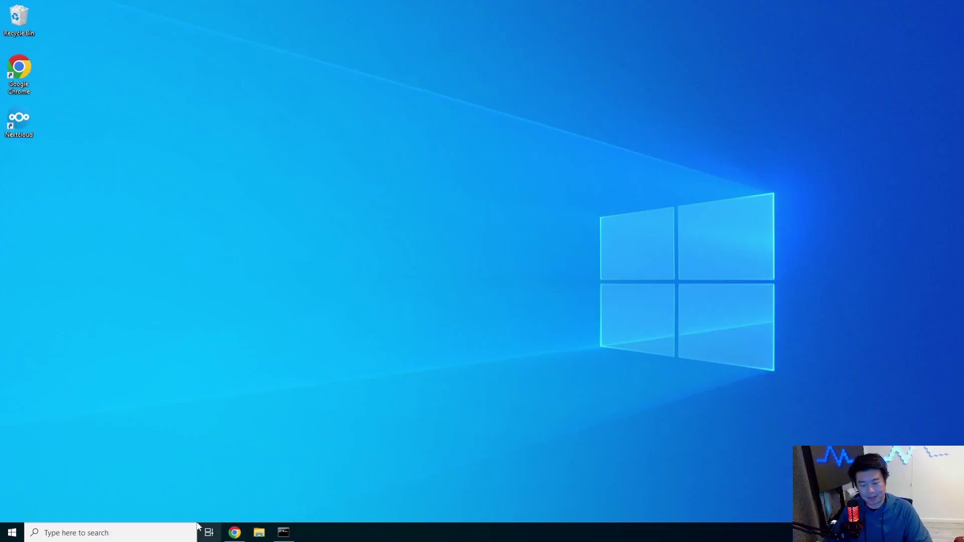
Close the old command prompt window and open a fresh administrator Command Prompt.
right_click(259, 532)
right_click(292, 532)
left_click(281, 511)
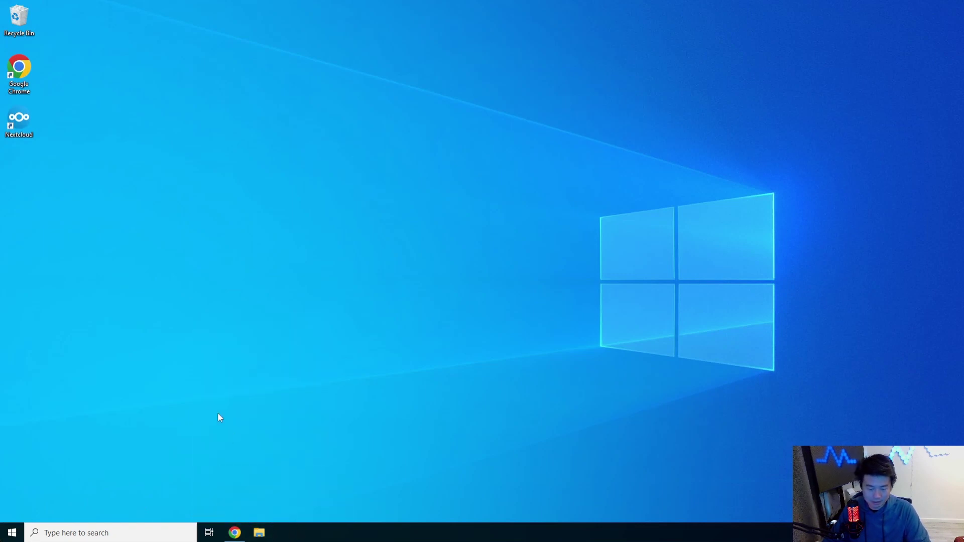
left_click(14, 533)
type("cmd")
key("Return")
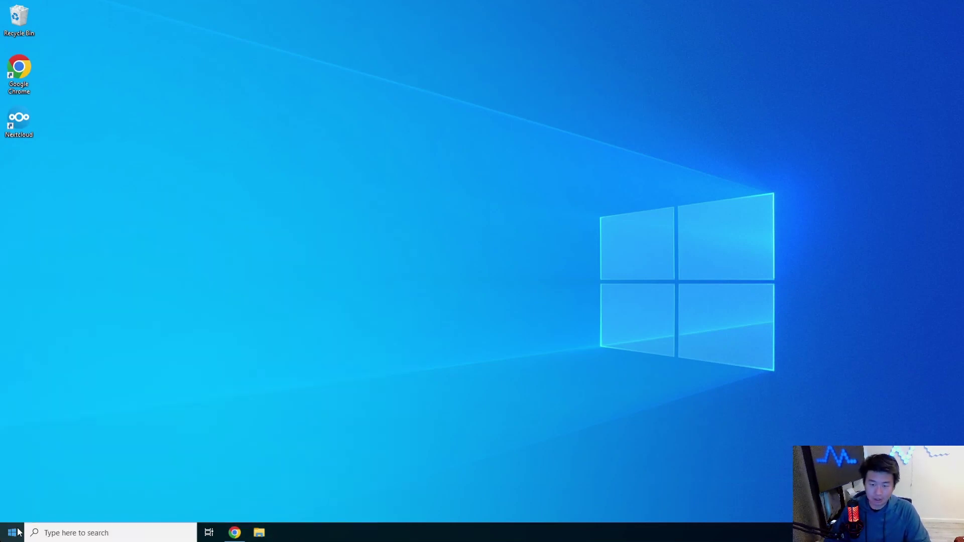
left_click_drag(340, 55, 319, 15)
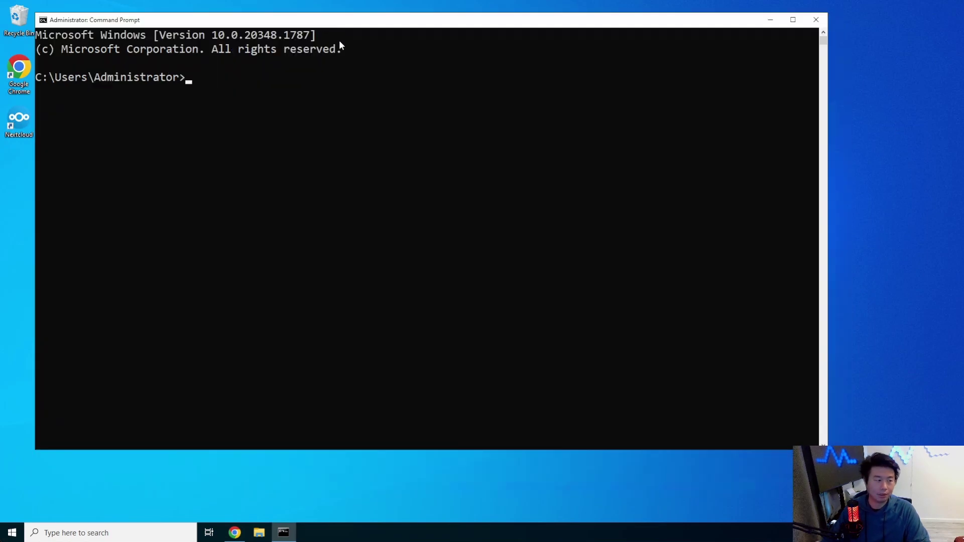
type("ssh root@")
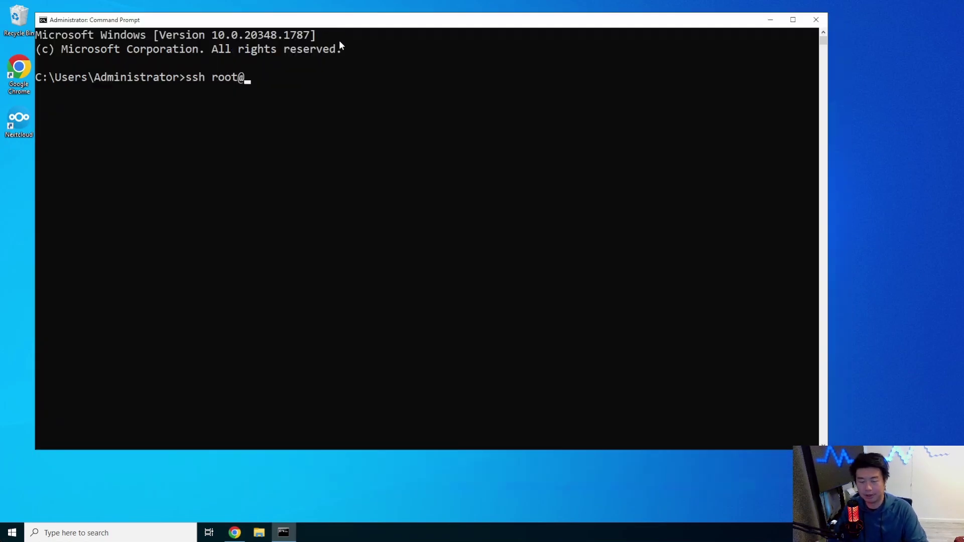
type("172.16.1.60")
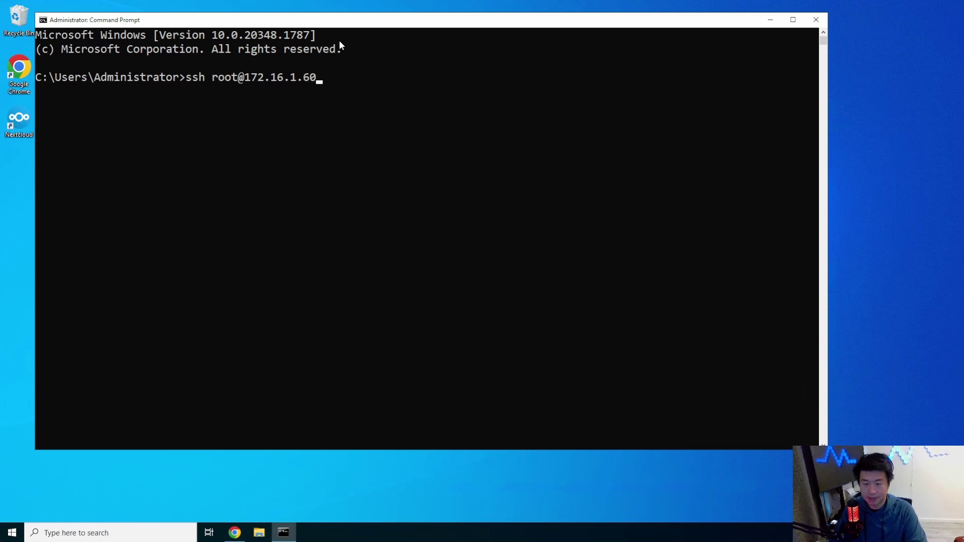
key("Return")
type("yes")
key("Return")
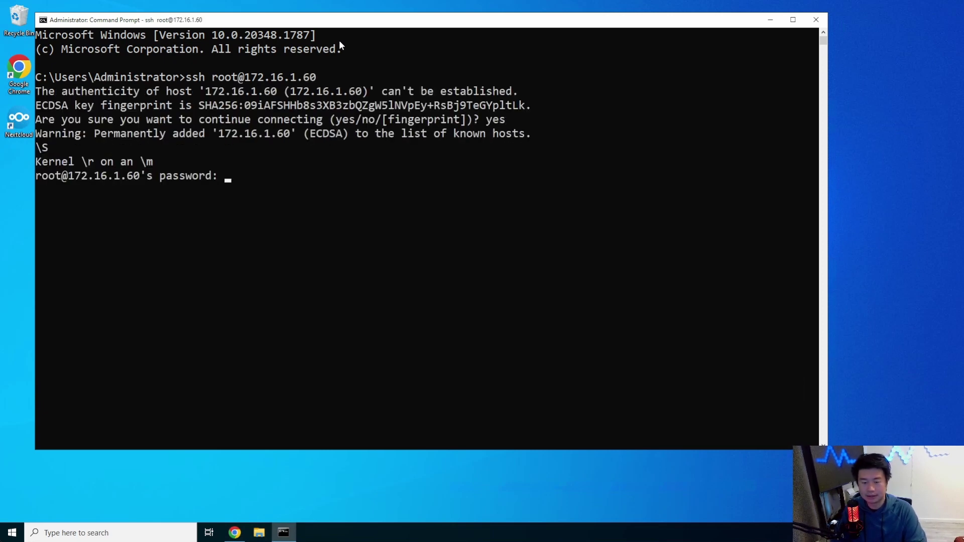
key("Return")
key("ctrl+l")
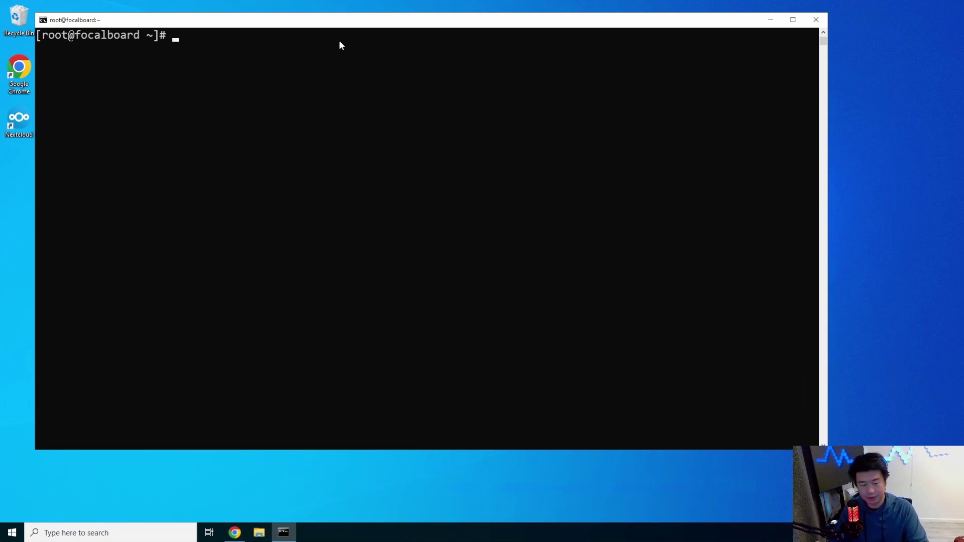
Add the docker-ce.repo repository with yum config-manager and start yum -y install docker-ce.
type("yum ")
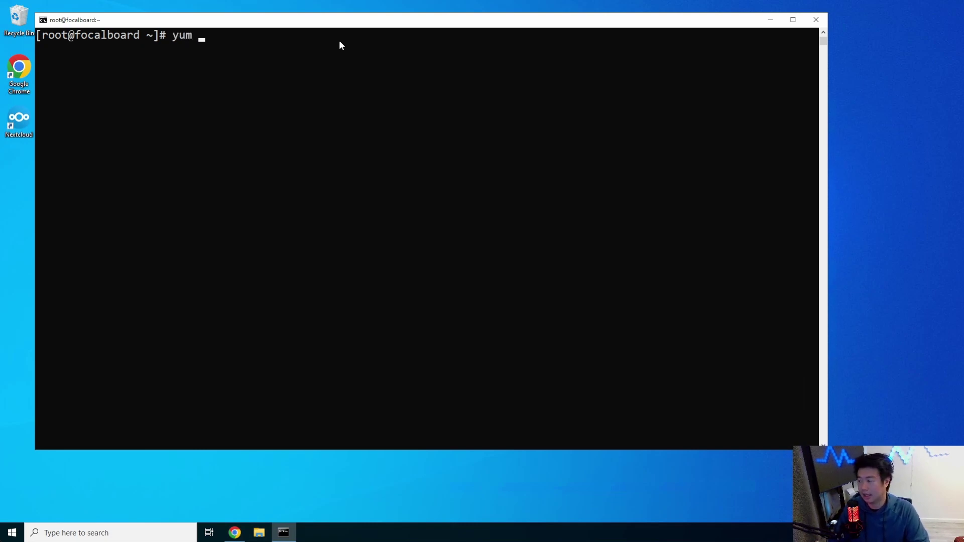
type("config-manager ")
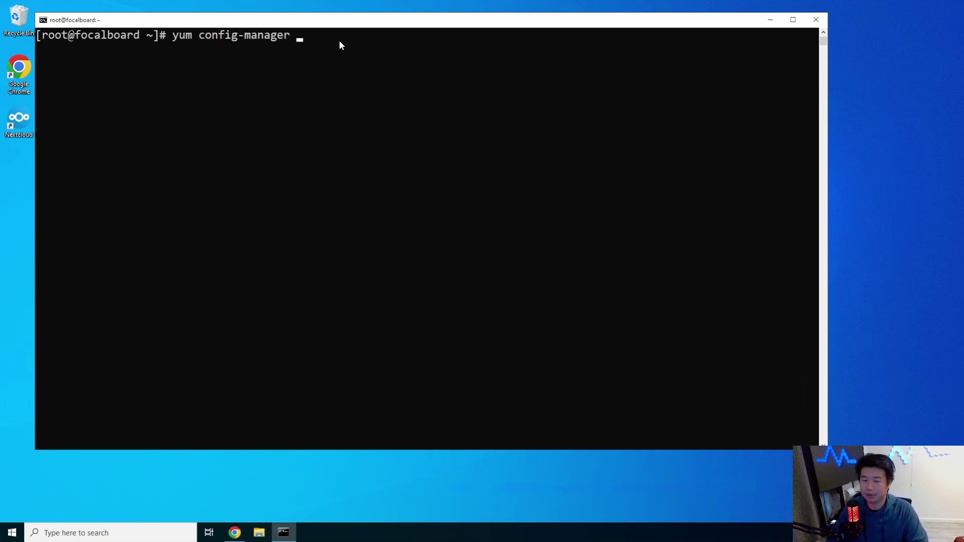
type("--ad")
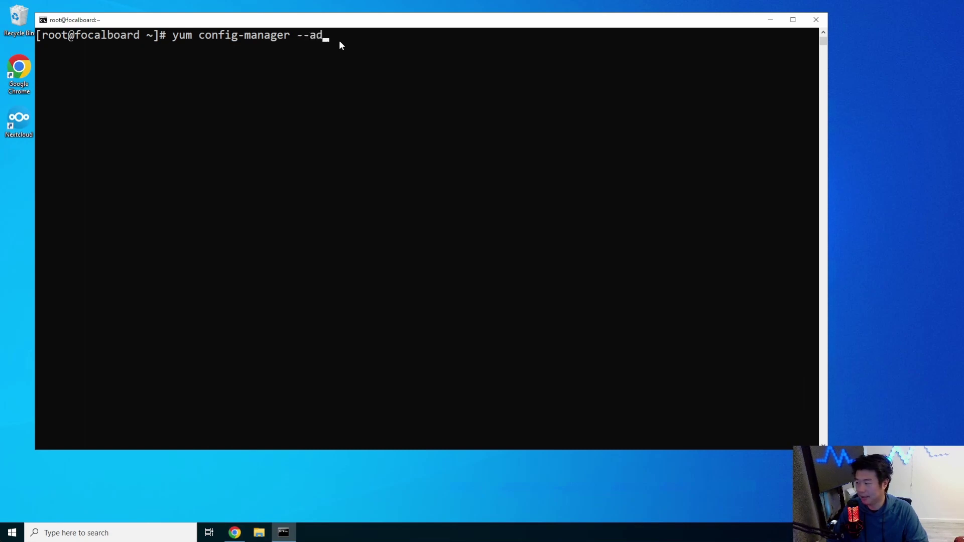
type("d-repo https")
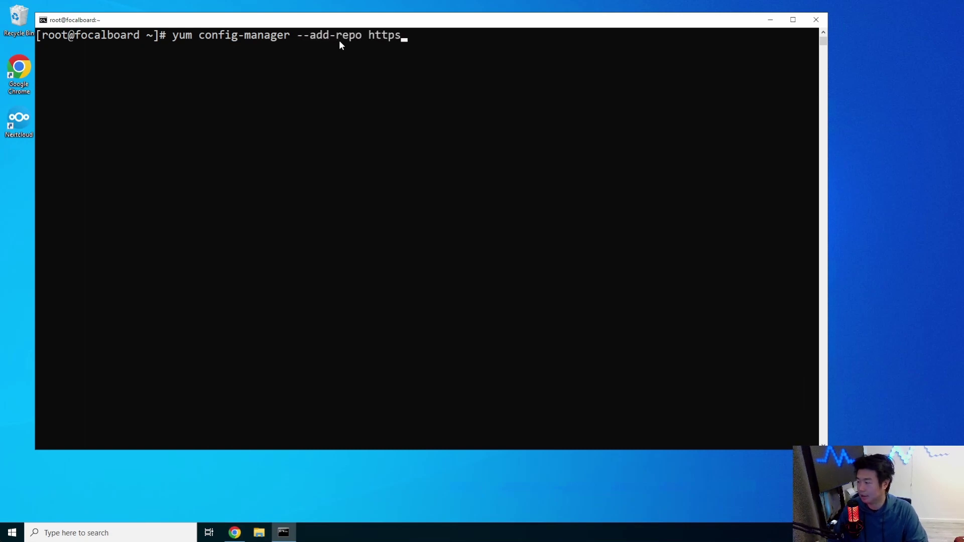
type("://download.docker")
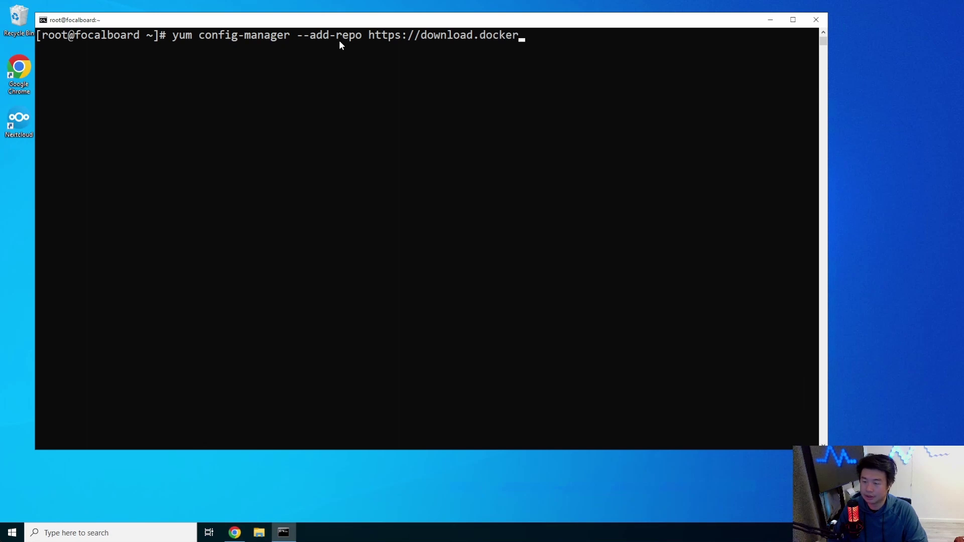
type(".com/linux/cent")
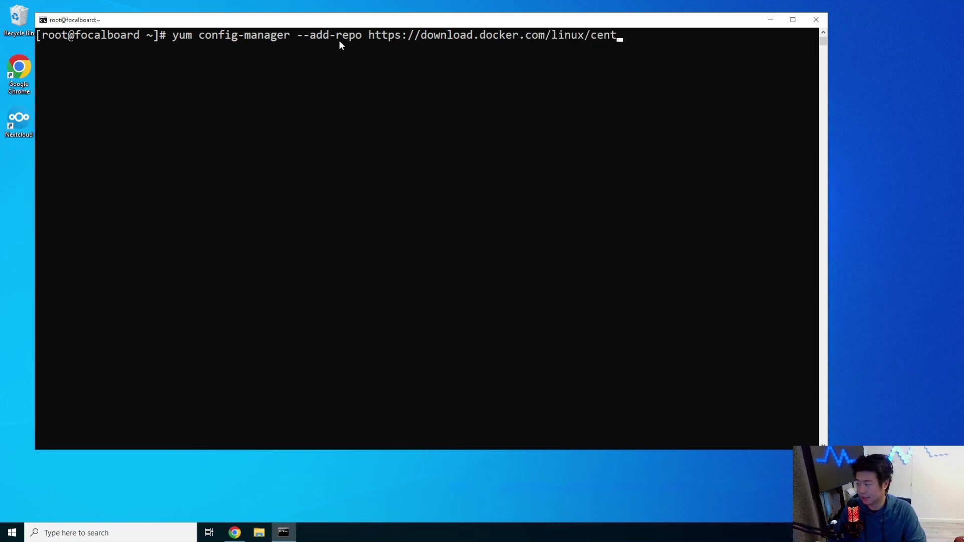
type("os/docker-ce.repo")
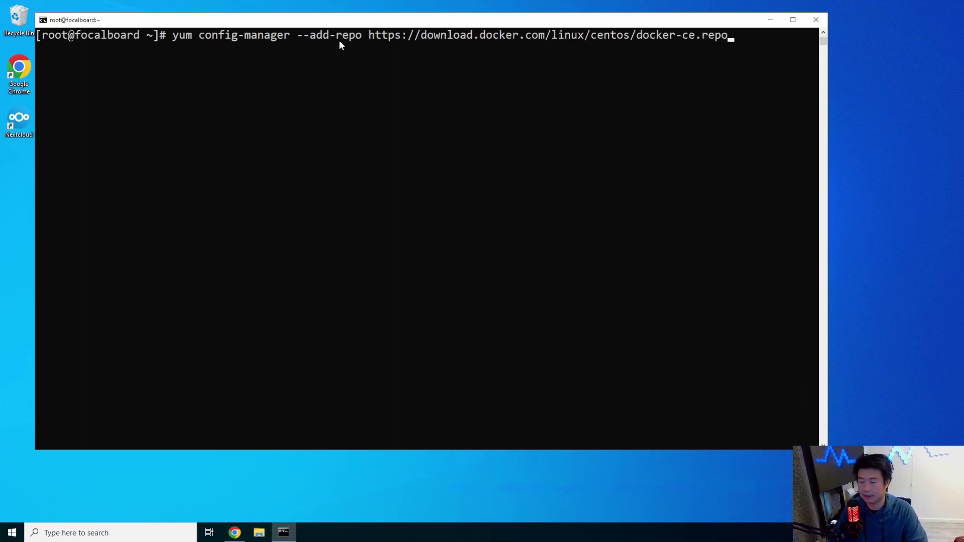
key("Return")
type("yu")
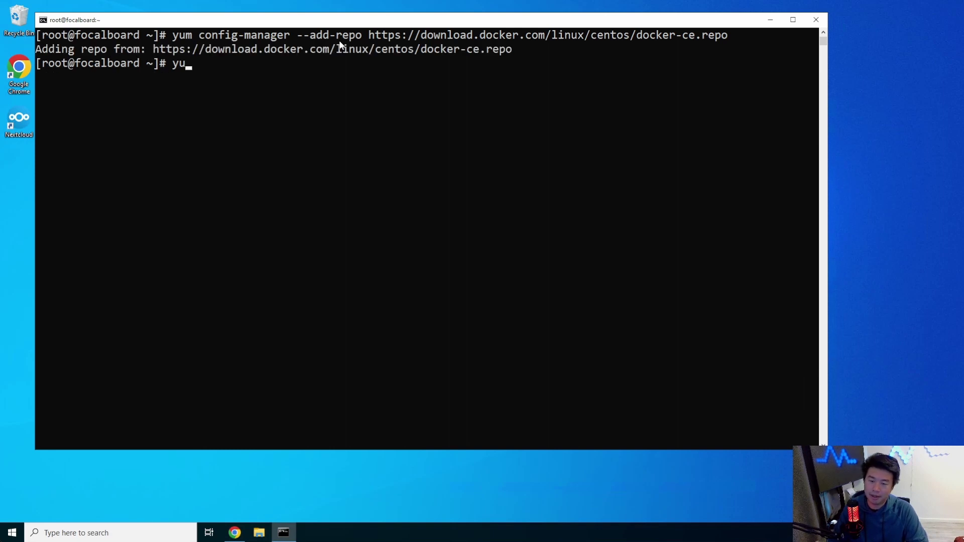
type("m -y install dock")
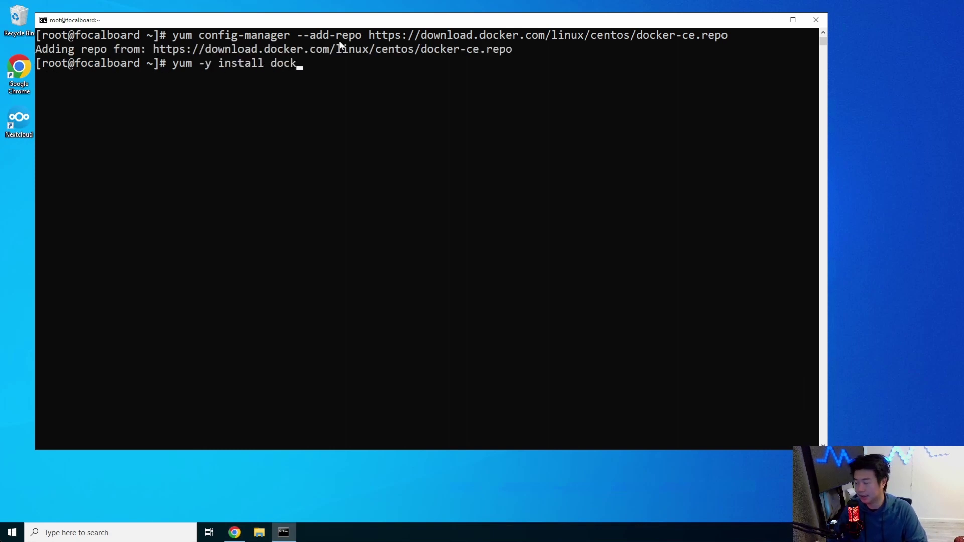
type("er-ce")
key("Return")
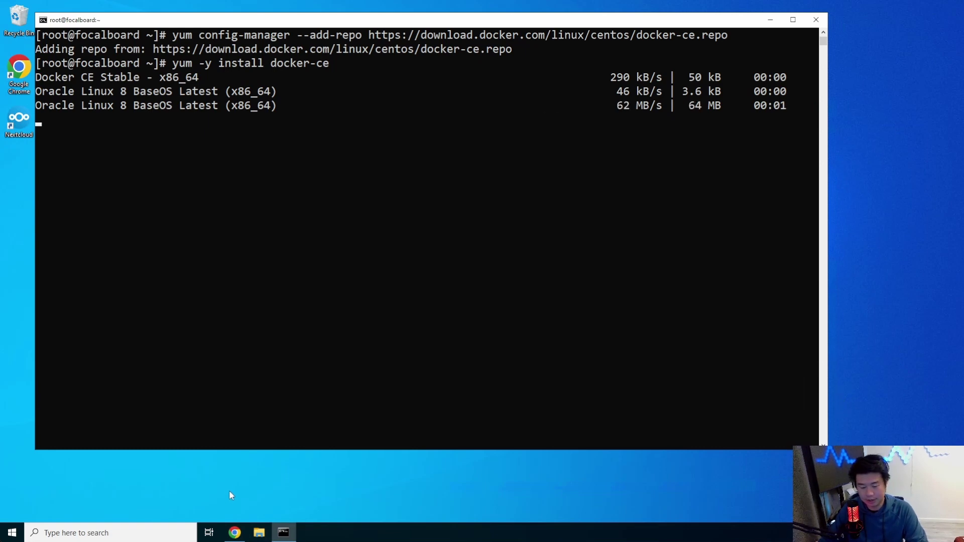
left_click(235, 532)
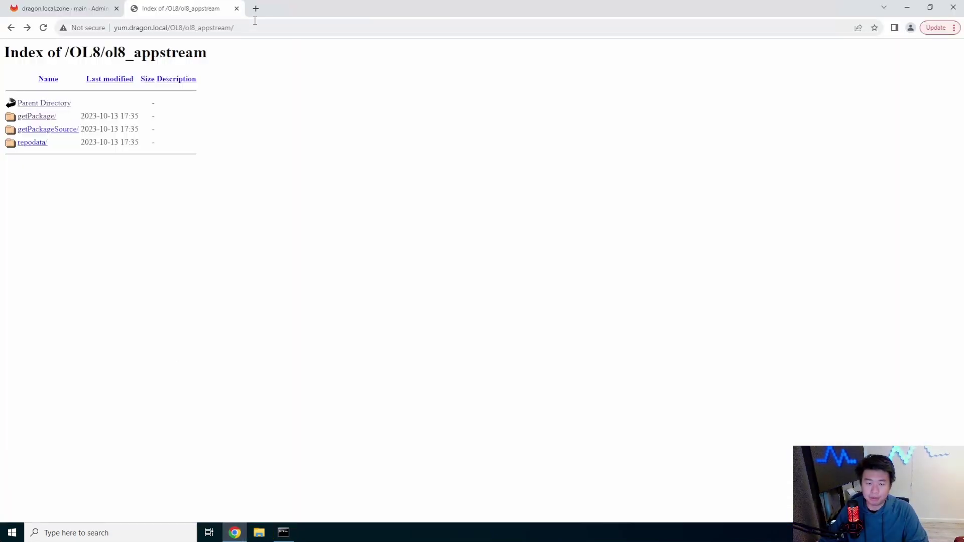
Open the dragon.local zone file in GitLab's Web IDE.
left_click(237, 8)
scroll(268, 152, "up", 10)
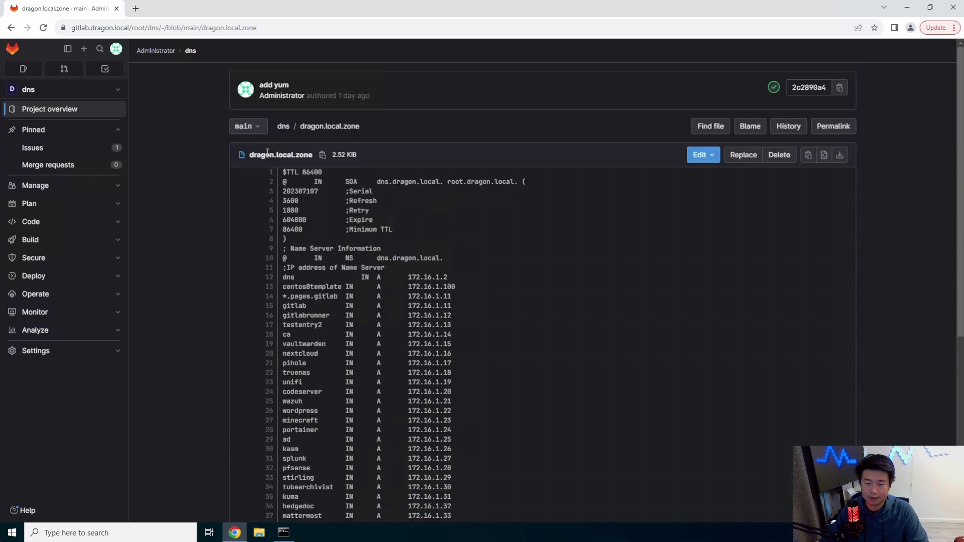
left_click(710, 155)
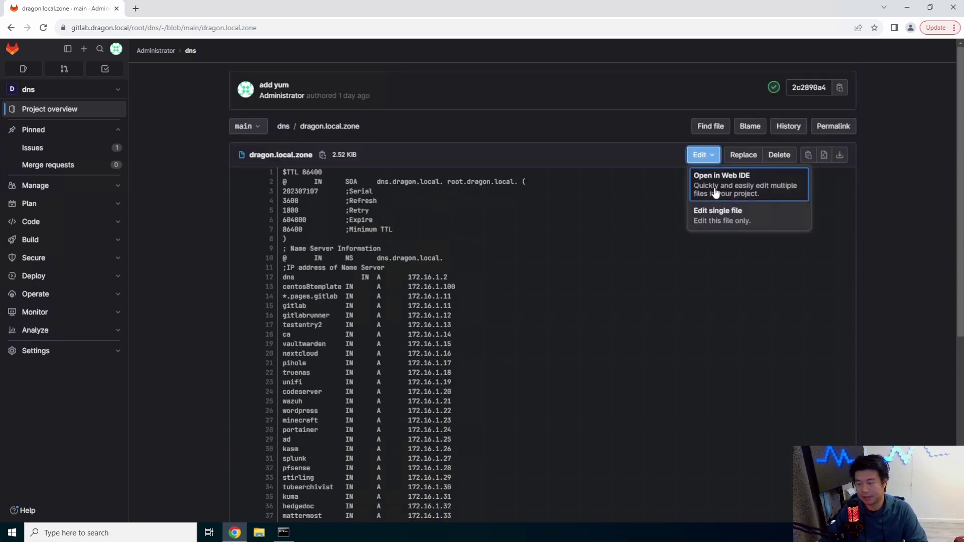
left_click(717, 187)
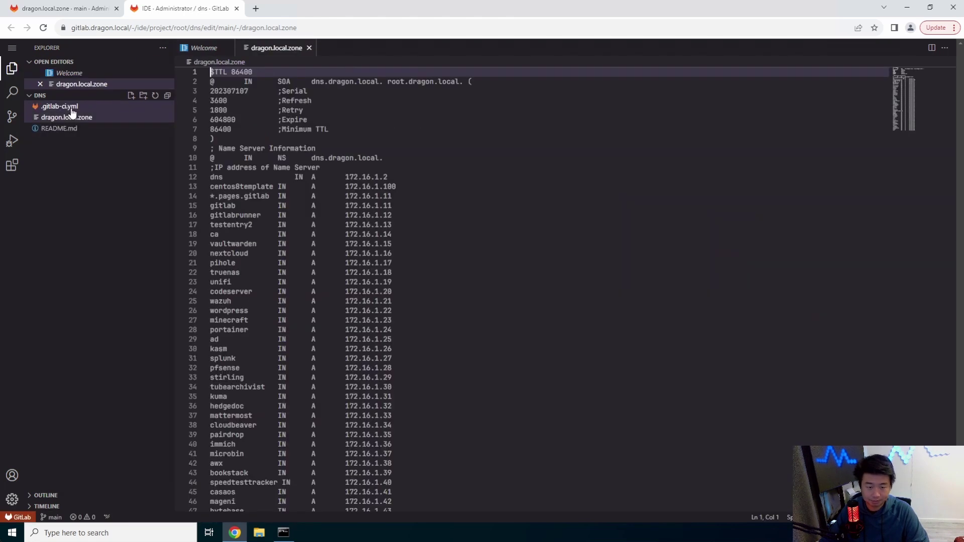
Bump the zone serial's last digit to 8 and add a focalboard IN A record after yum.
left_click(254, 91)
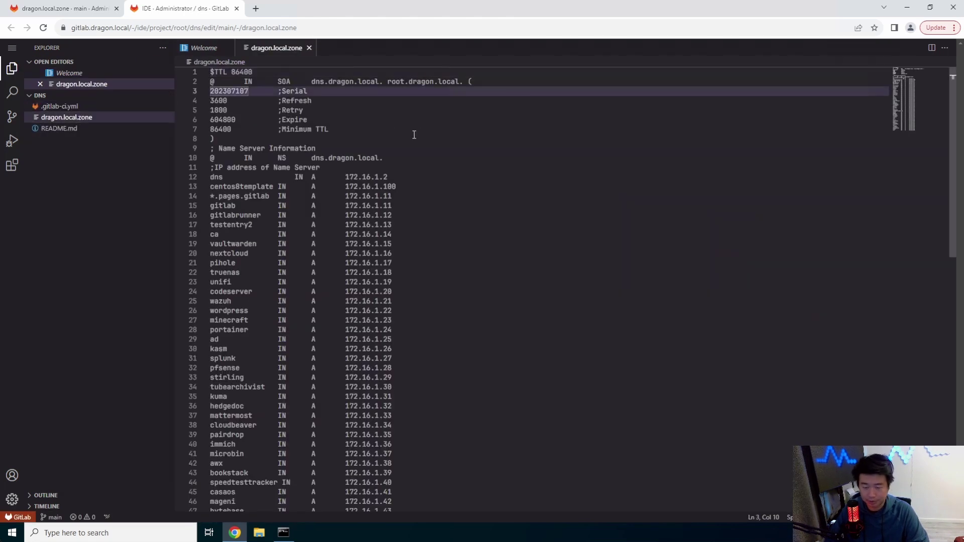
key("BackSpace")
type("8")
scroll(417, 302, "down", 7)
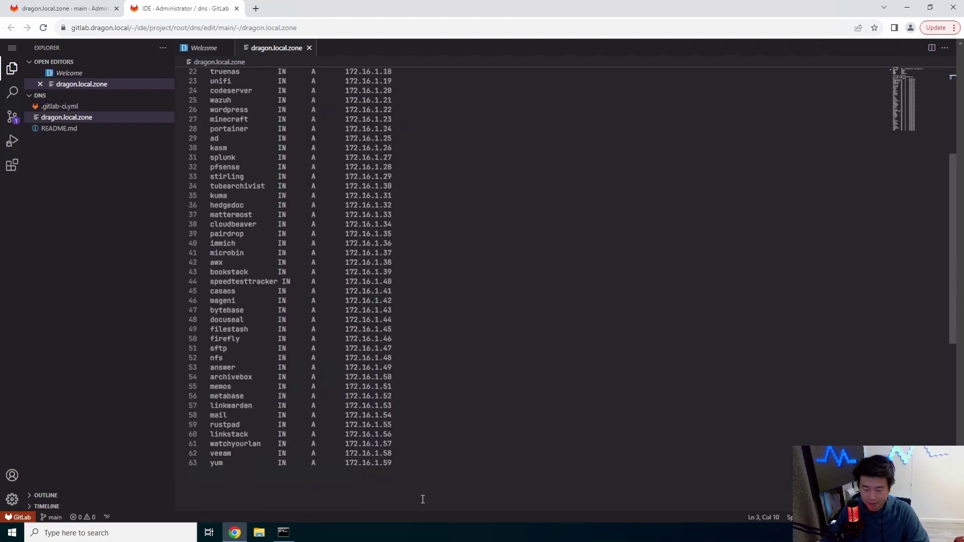
left_click(429, 485)
key("Return")
type("focal")
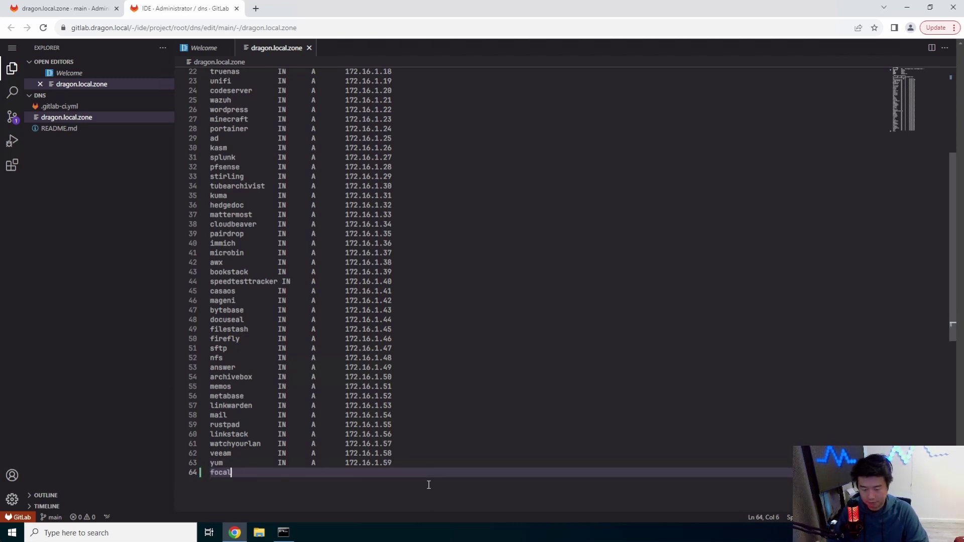
type("board      IN")
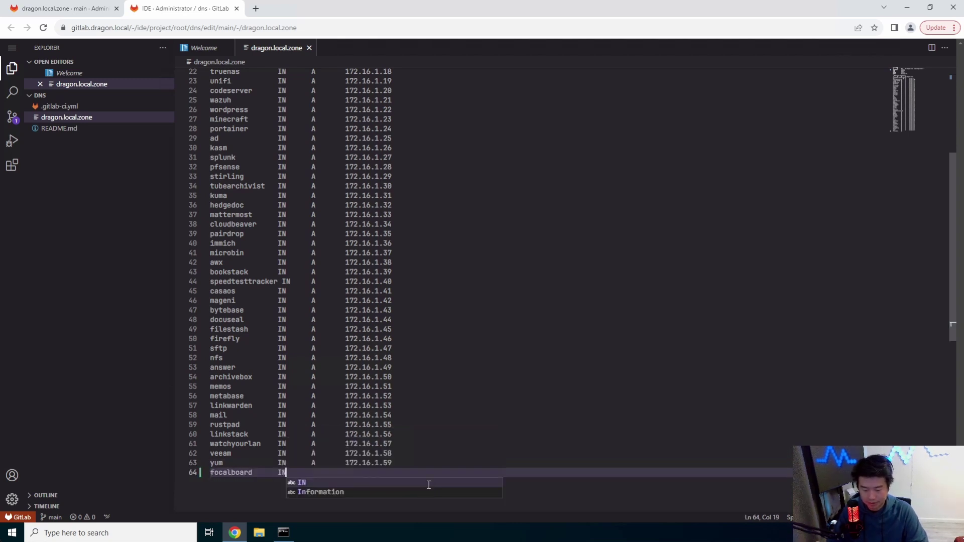
key("Tab")
type("A")
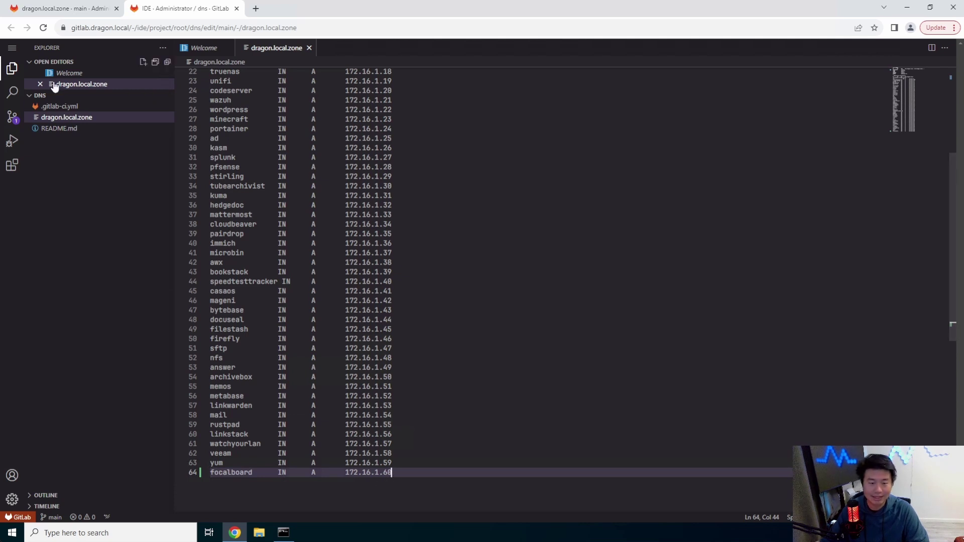
Commit the zone change to main with message 'add focalboard'.
left_click(12, 117)
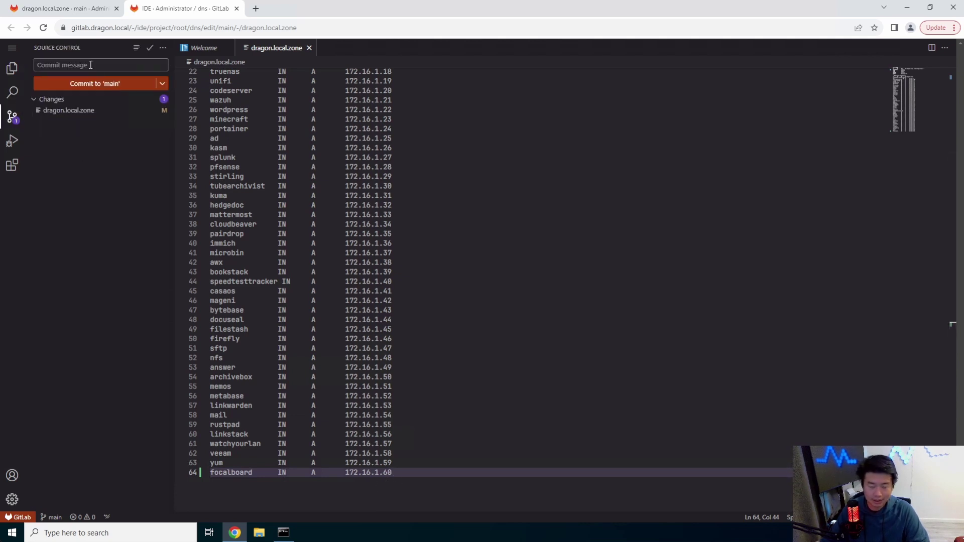
type("add focalboard")
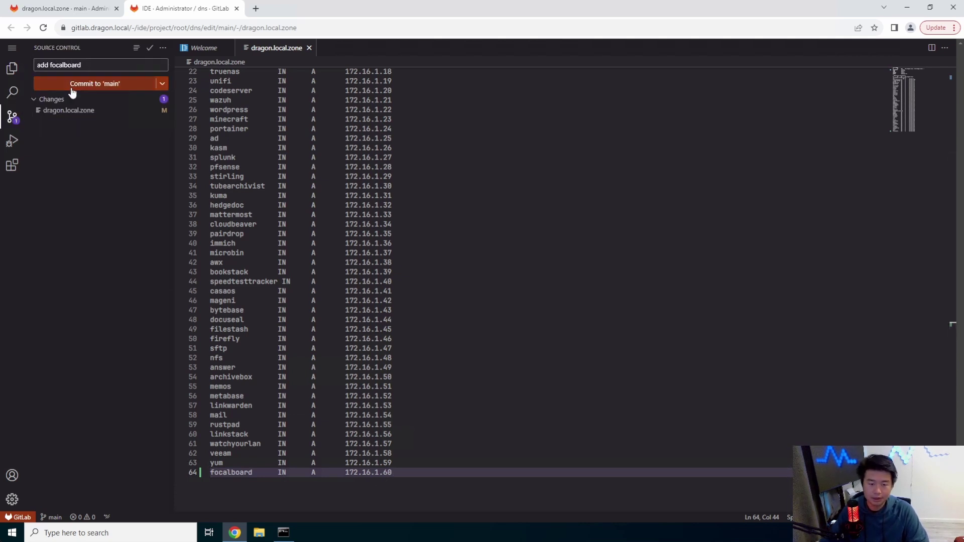
left_click(71, 86)
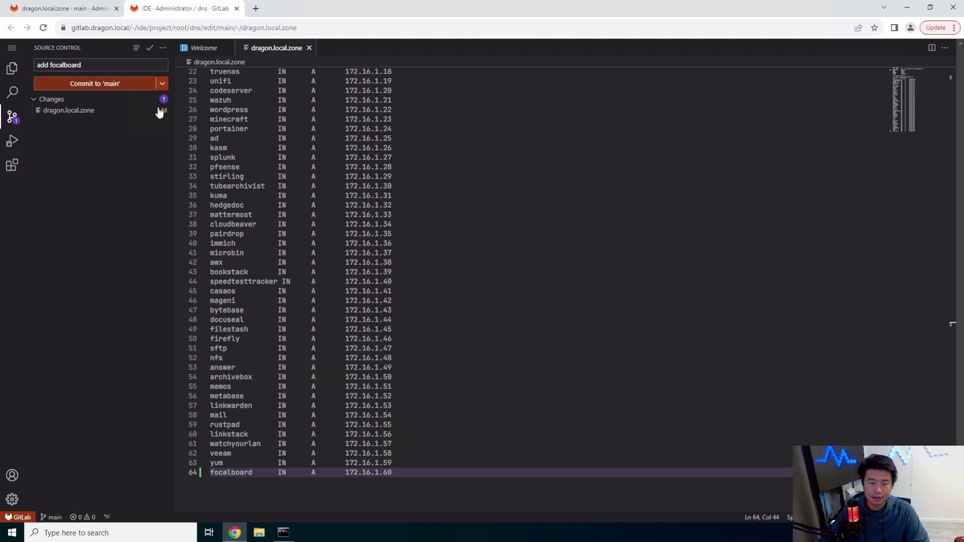
left_click(236, 8)
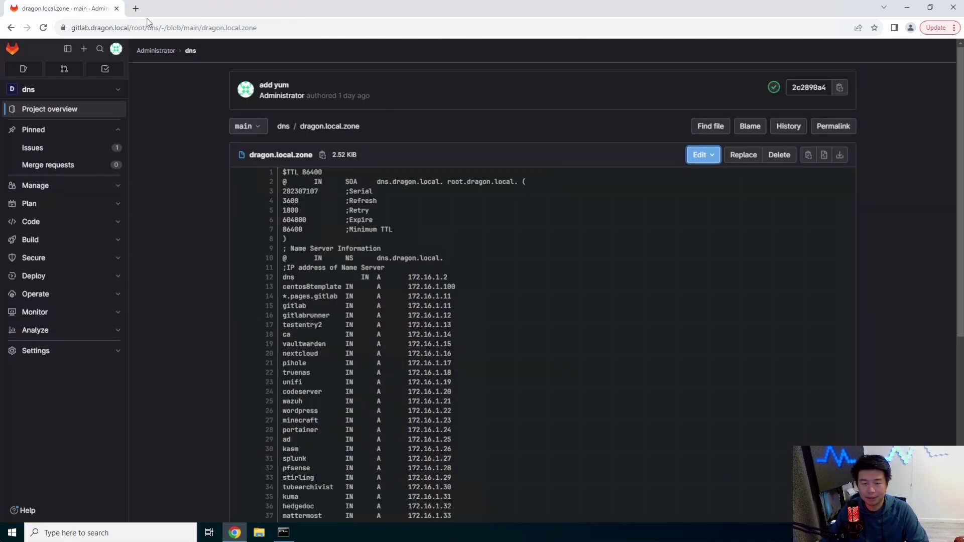
Search 'focalboard docker' and check the mattermost/focalboard Docker Hub page.
key("ctrl+t")
type("foca")
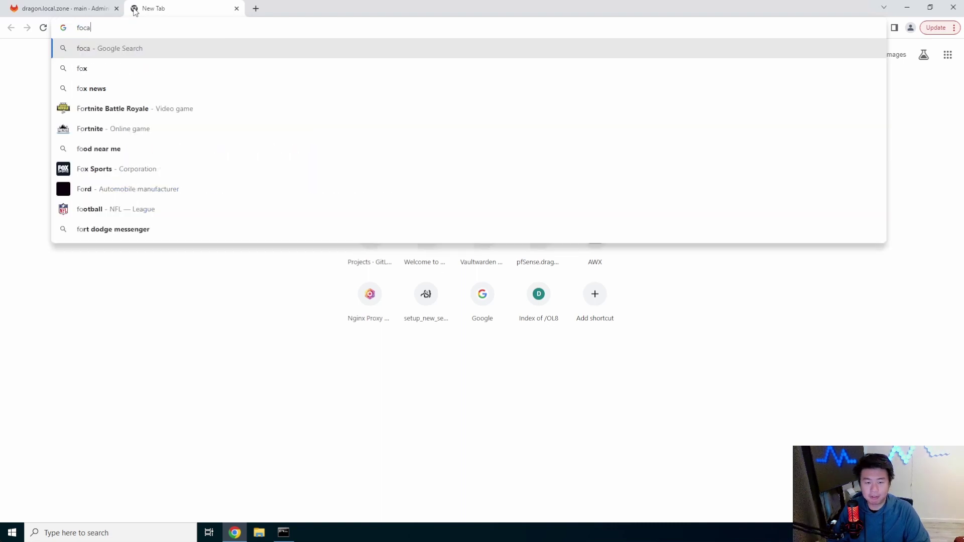
type("lboard docker")
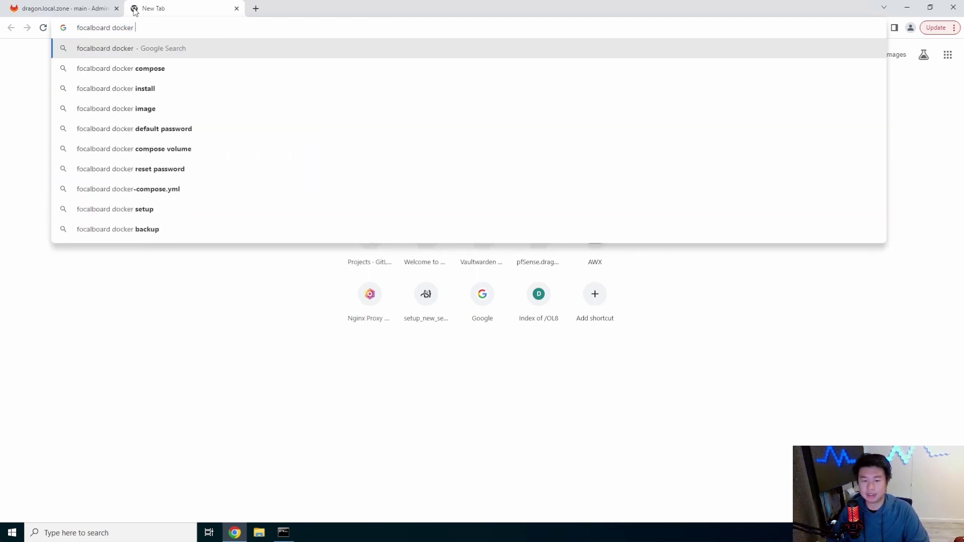
key("Return")
left_click(196, 166)
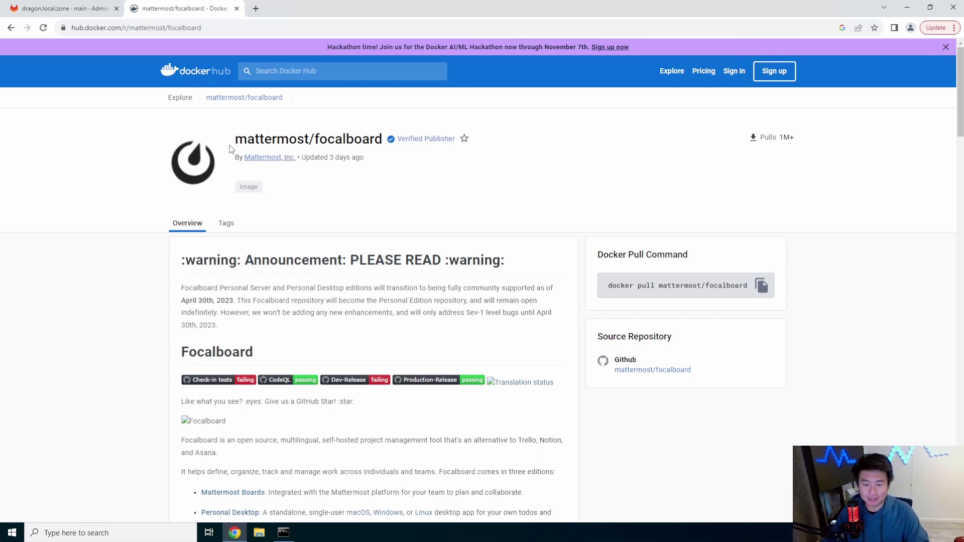
left_click(11, 27)
Open the focalboard.com Personal Server (Docker) guide and look over its docker run command.
left_click(172, 238)
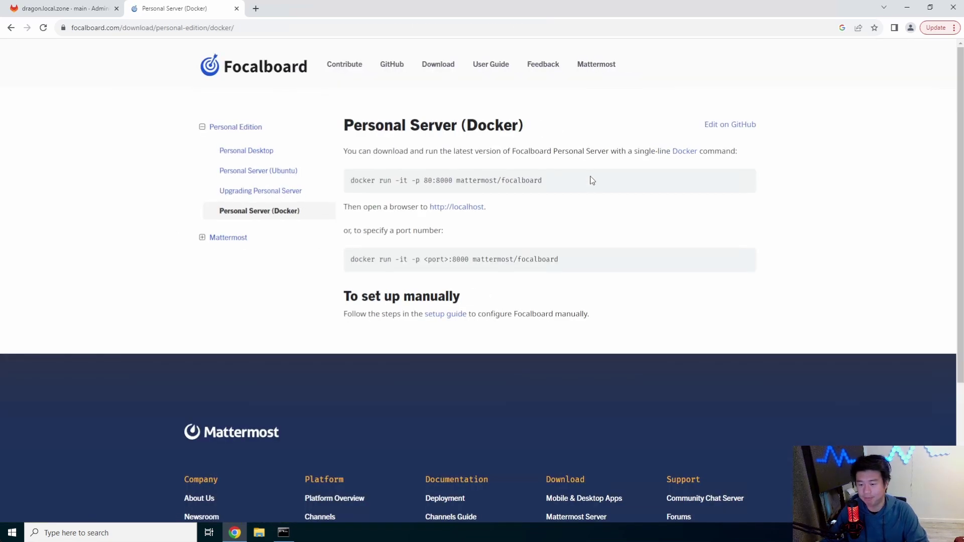
left_click_drag(591, 180, 336, 173)
left_click_drag(542, 180, 347, 182)
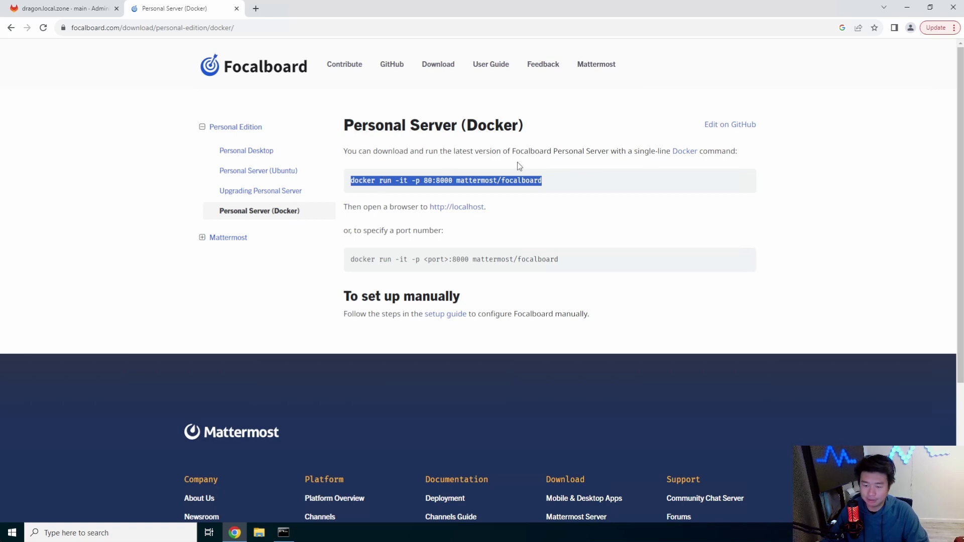
left_click_drag(574, 183, 393, 174)
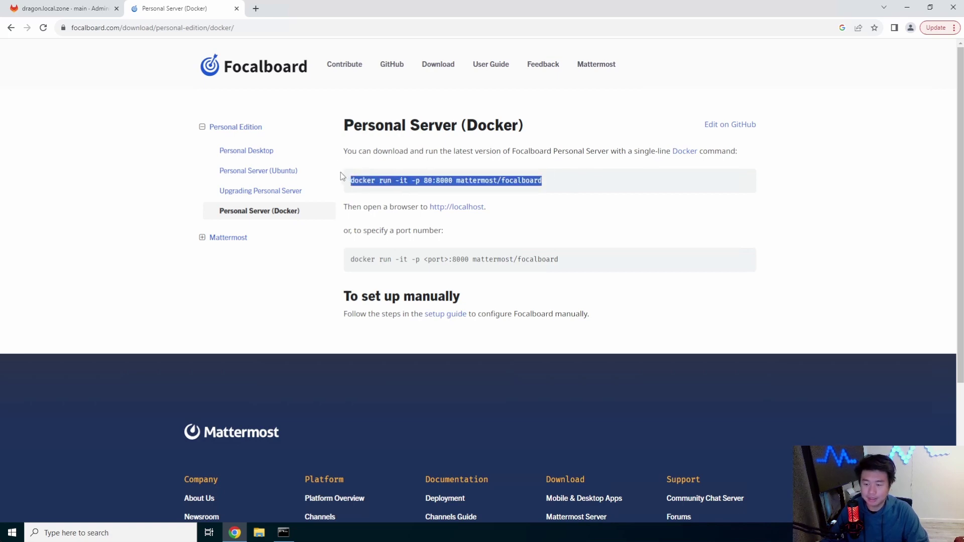
left_click(584, 268)
Check that the docker-ce installation output has resumed in the server terminal.
left_click(283, 533)
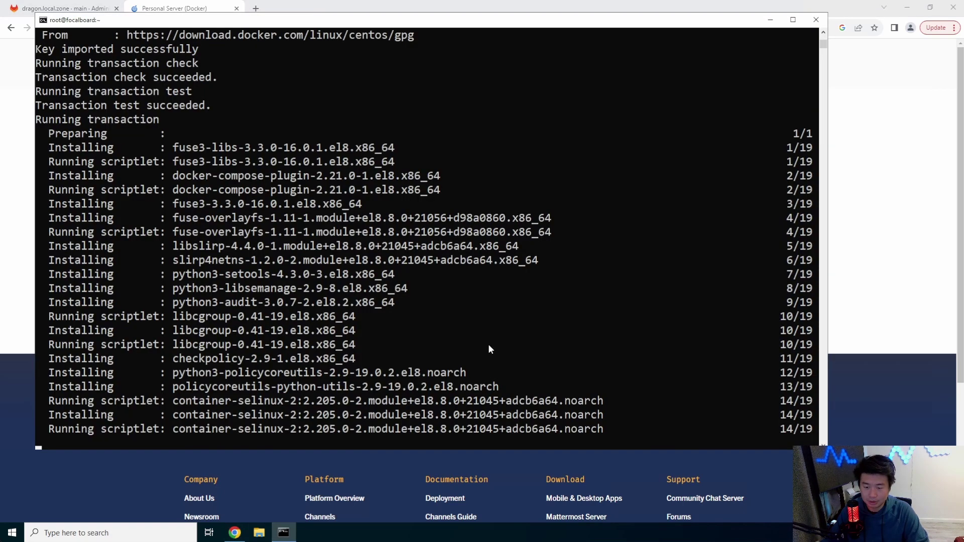
left_click(538, 294)
key("Escape")
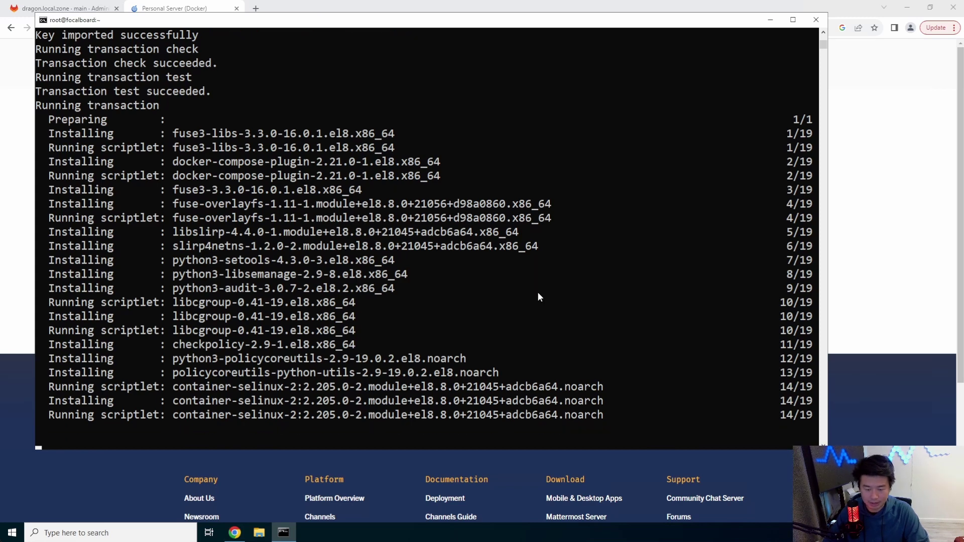
left_click(885, 226)
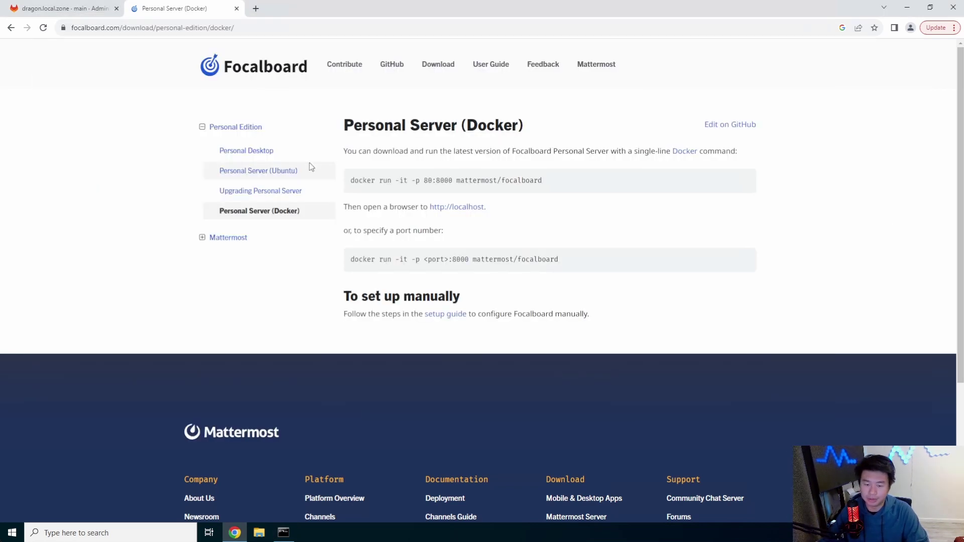
Run systemctl enable docker and systemctl start docker, then clear the screen.
left_click(283, 532)
type("s")
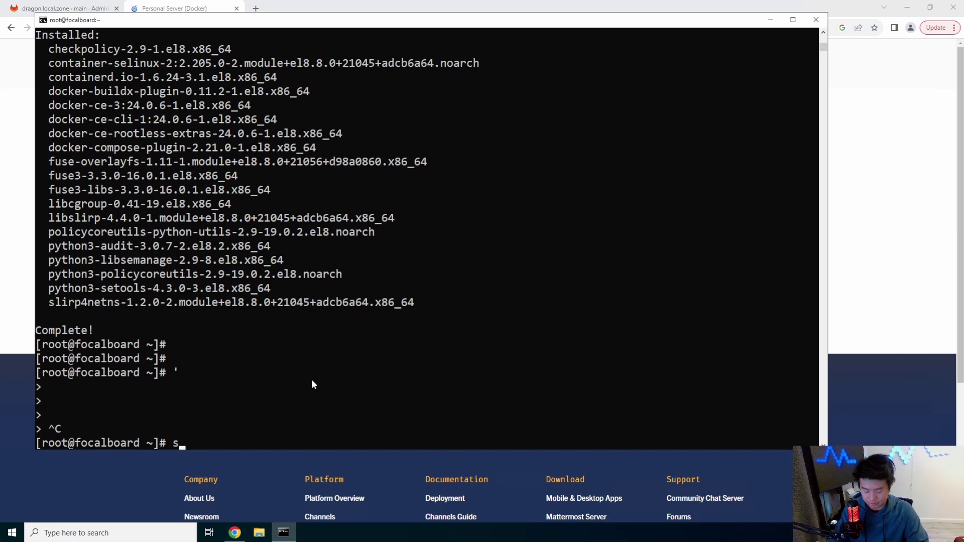
type("ystemctl enable docker")
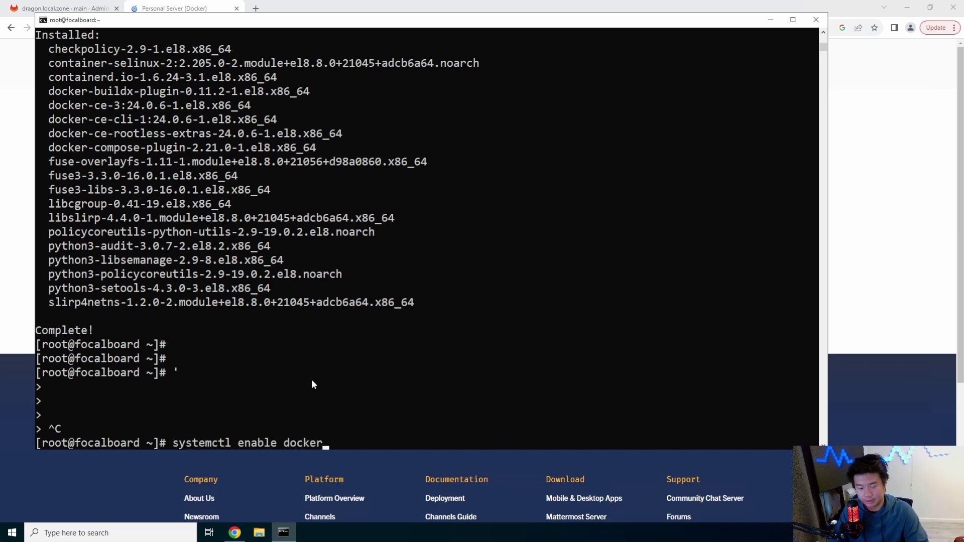
key("Return")
type("systemctl s")
type("t")
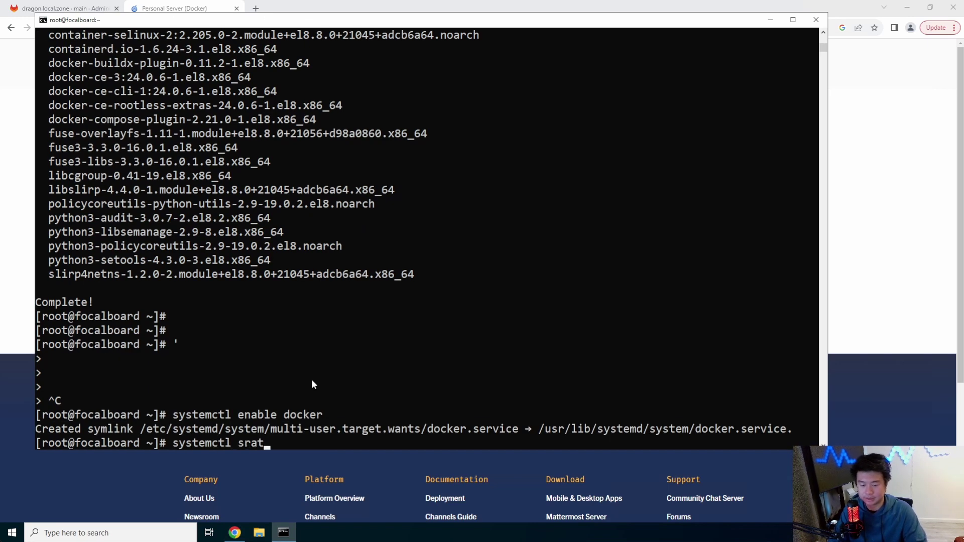
type("art docker")
key("Return")
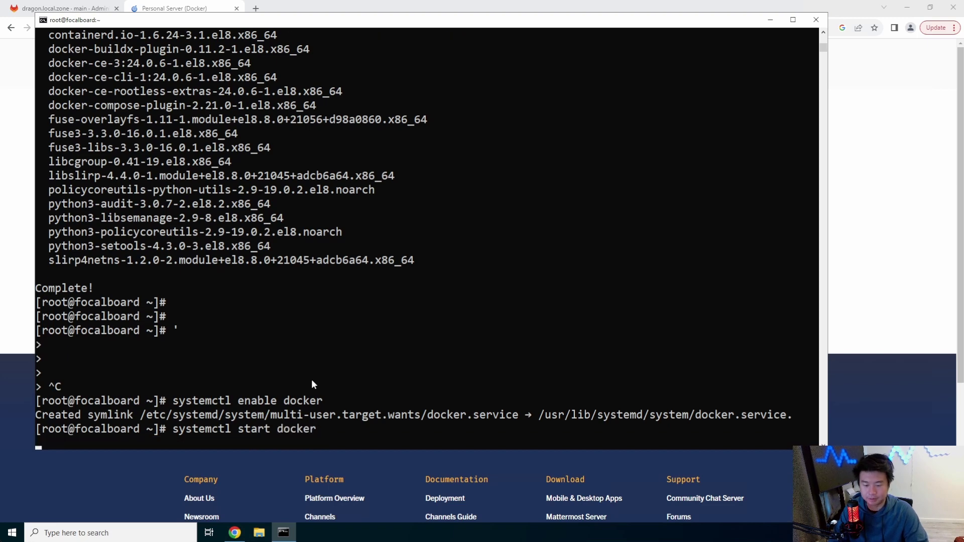
key("ctrl+l")
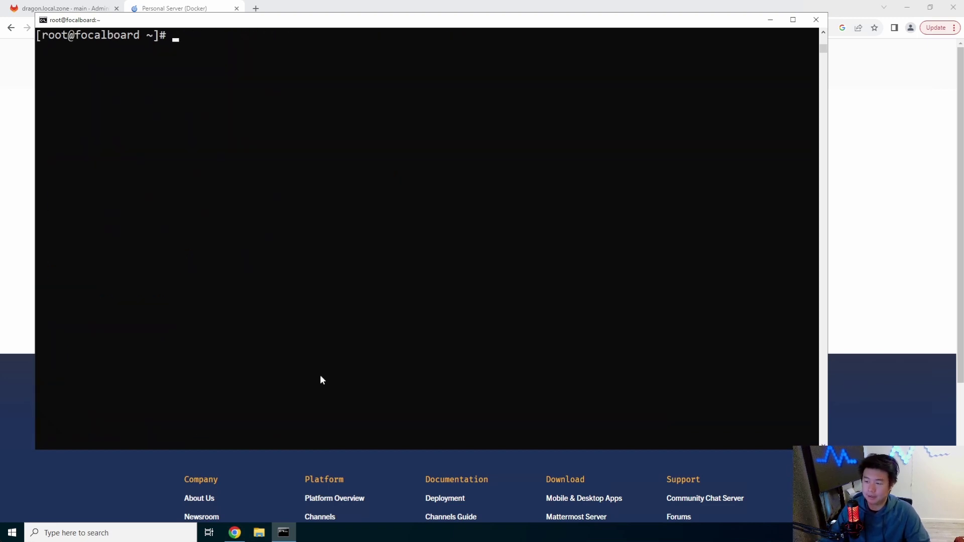
Copy the docker run command from the Focalboard setup page.
left_click(918, 182)
left_click_drag(588, 183, 345, 186)
right_click(358, 184)
left_click(383, 190)
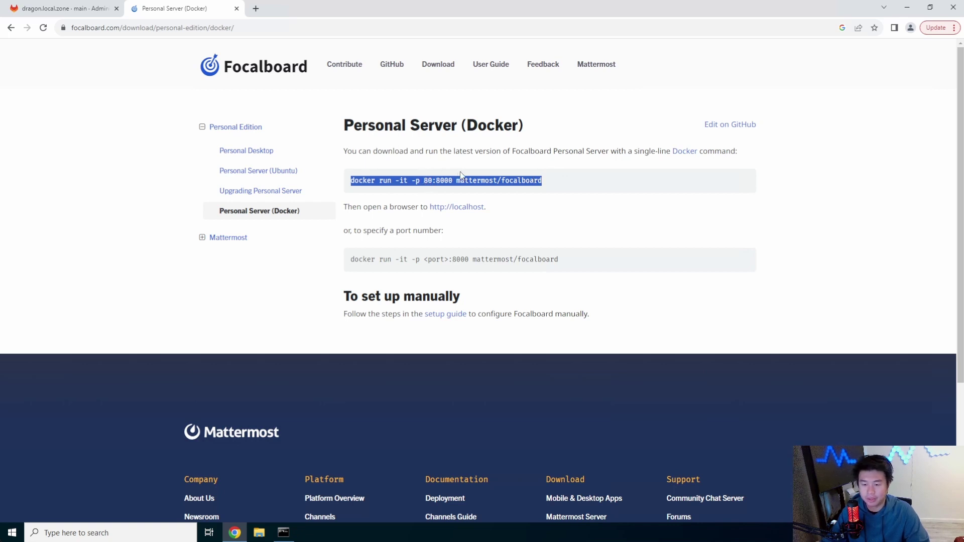
Paste the docker run command, add -d before -p, and launch the Focalboard container detached.
left_click(283, 532)
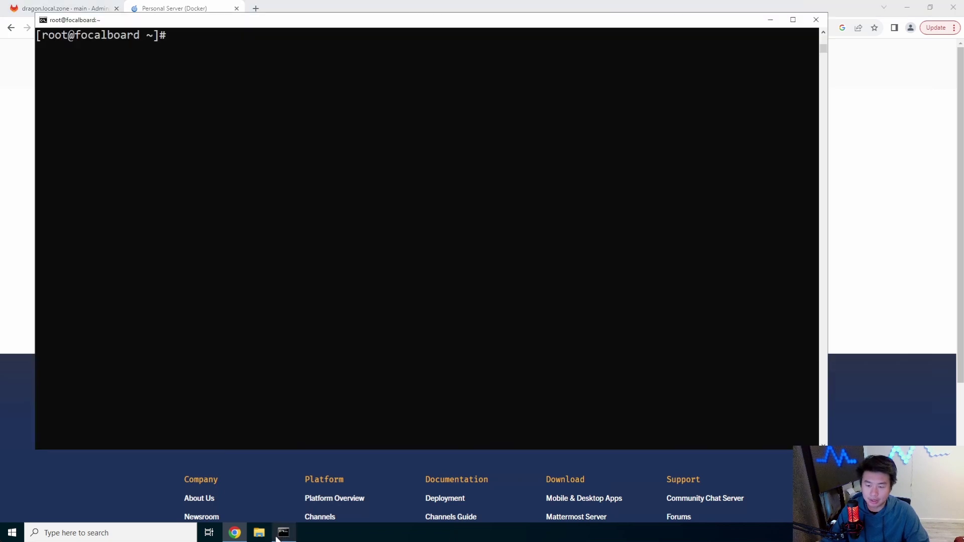
right_click(449, 266)
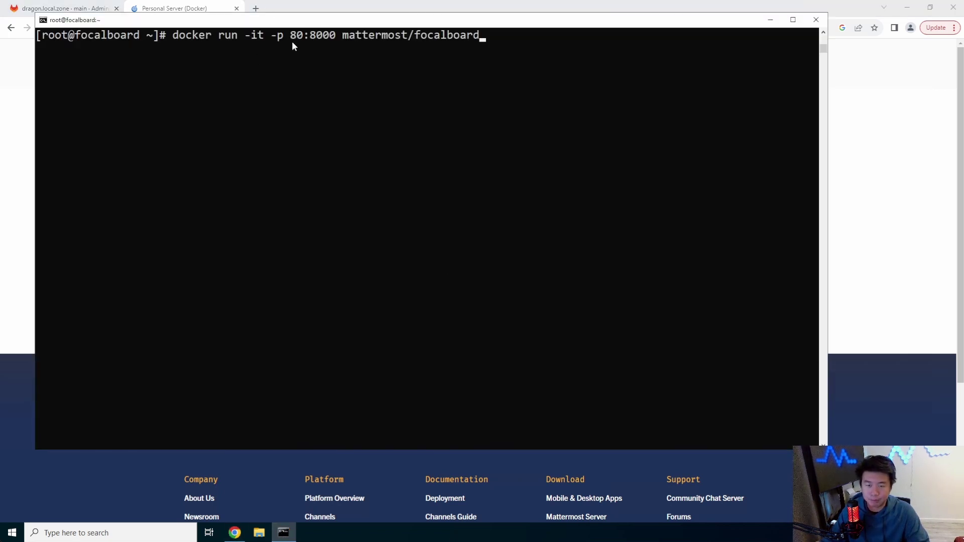
key("Left")
key("Left")
key("Left")
key("Left")
key("Left")
key("Left")
key("Left")
key("Left")
key("Left")
key("Left")
key("Left")
key("Left")
key("Left")
key("Left")
key("Left")
key("Left")
key("Left")
key("Left")
key("Left")
key("Left")
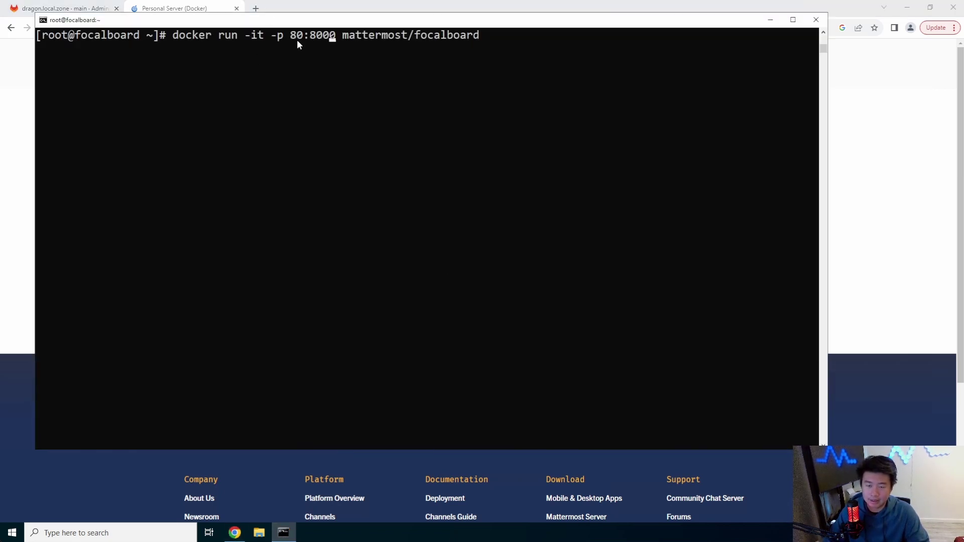
type("-d")
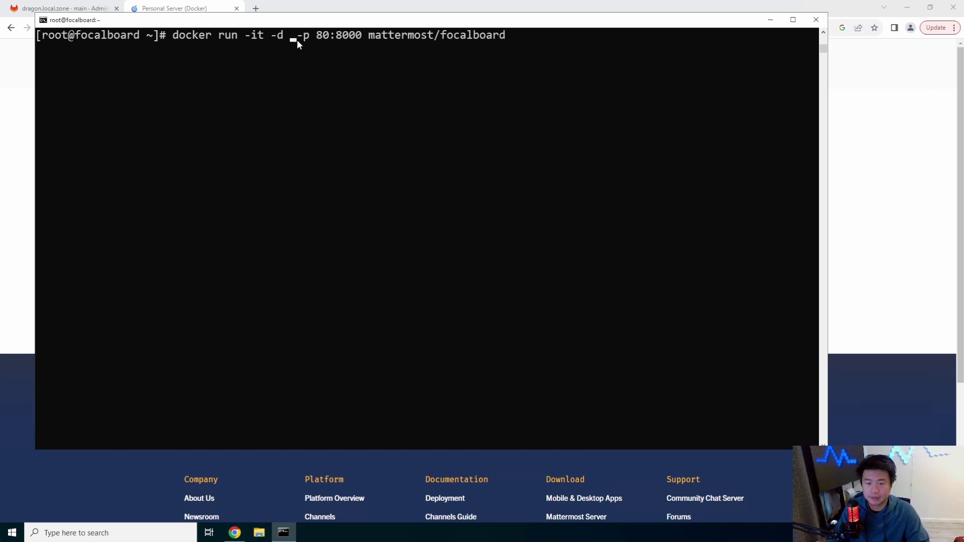
key("Return")
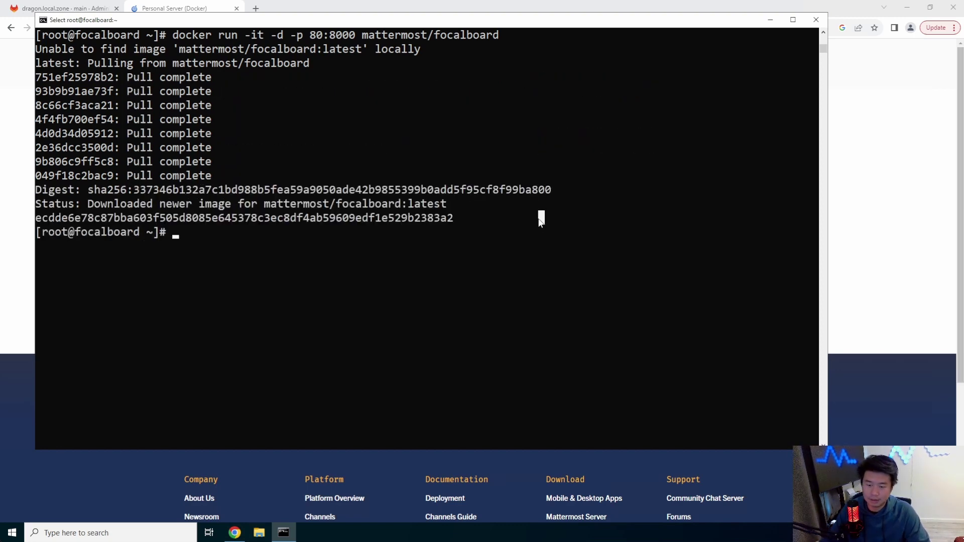
List containers with docker ps -a and check the port 80 to 8000 mapping.
type("docker ps -a")
key("Return")
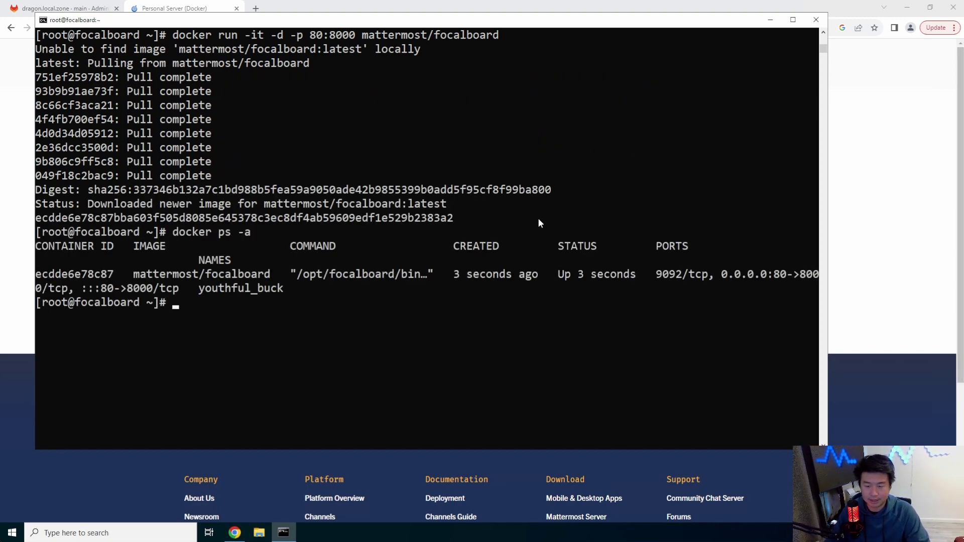
left_click_drag(794, 274, 703, 275)
left_click(769, 280)
left_click(417, 276)
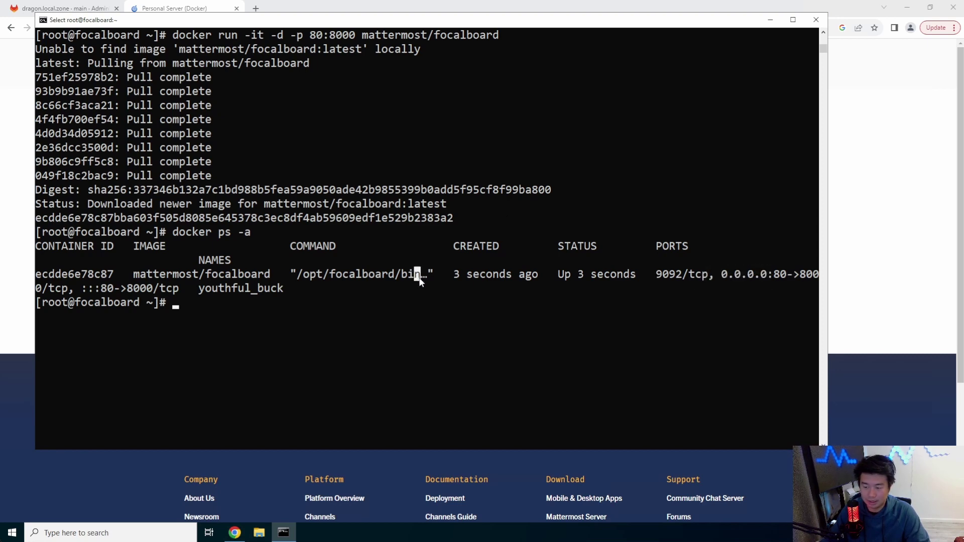
left_click(515, 275)
left_click(366, 11)
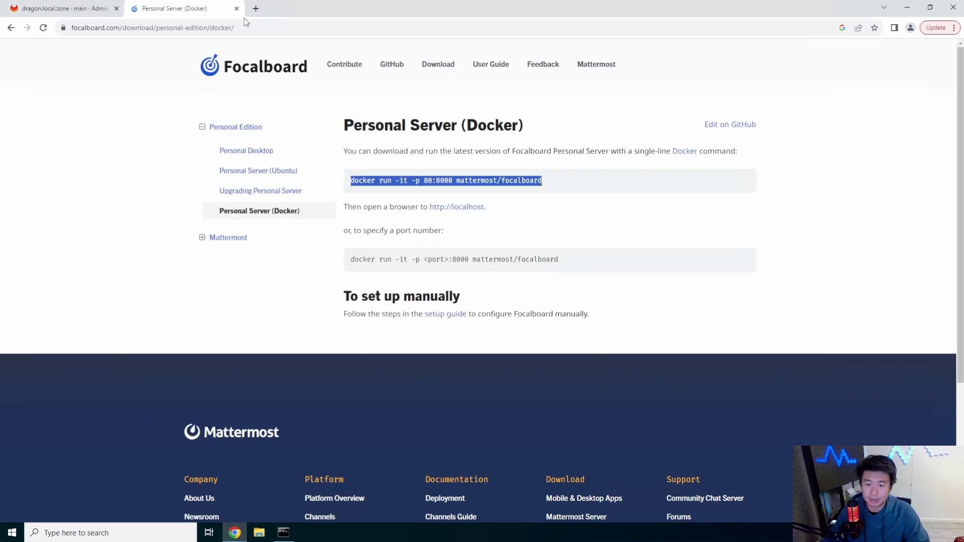
left_click(255, 13)
type("http:/")
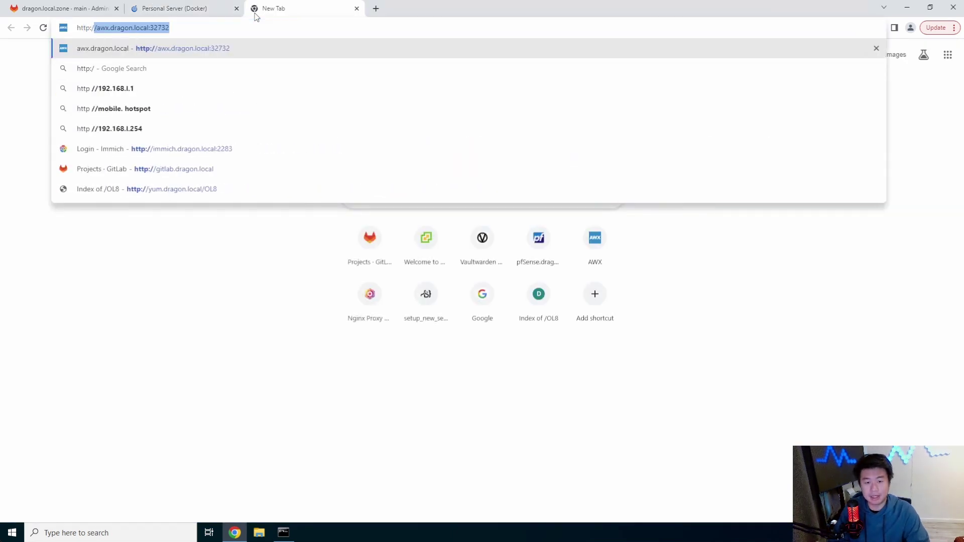
type("/focalboard.")
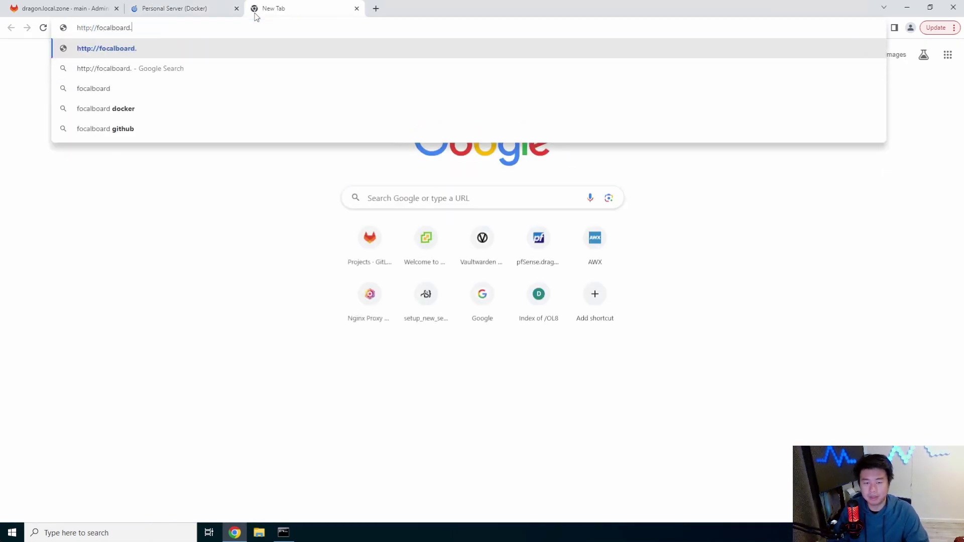
type("dragon.local")
key("Return")
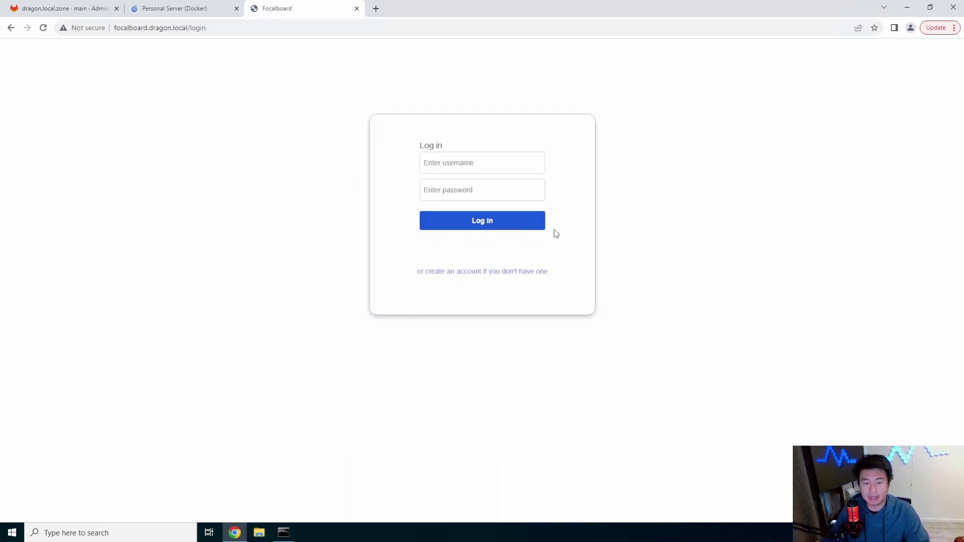
On the create-account page, enter the e-mail address, a username and a password.
left_click(481, 276)
left_click(485, 162)
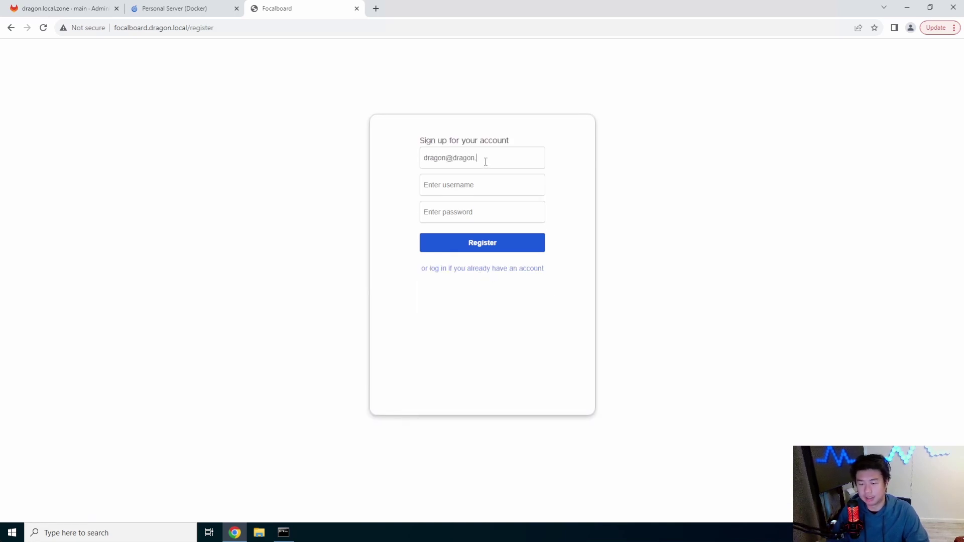
key("Tab")
type("dragon")
key("Tab")
type("d")
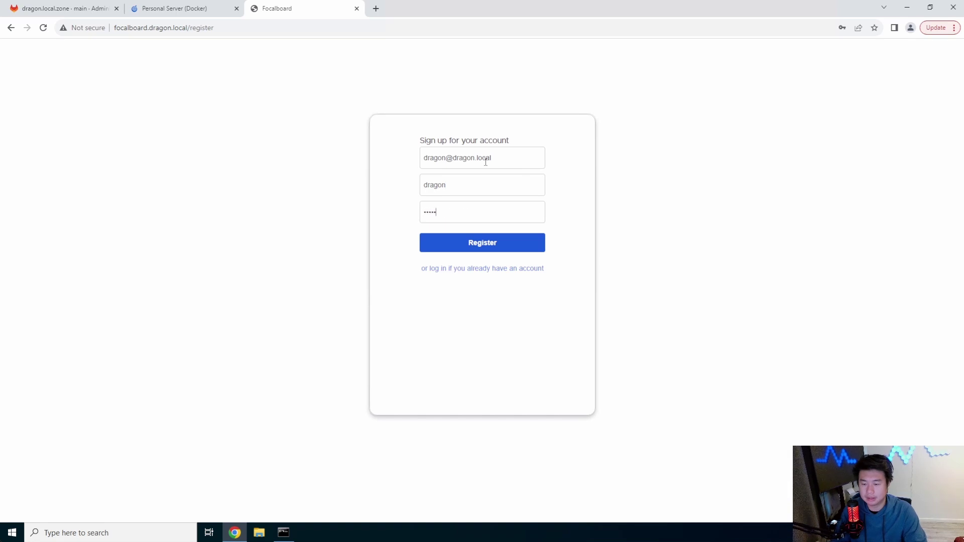
Register, dismiss the save-password and what's-new popups, and create a board from the Project Tasks template.
left_click(481, 240)
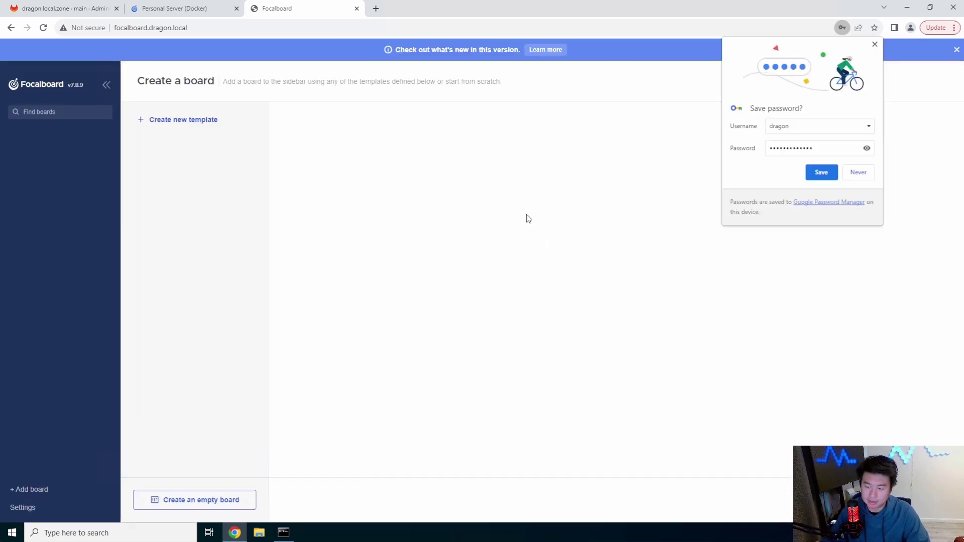
left_click(869, 173)
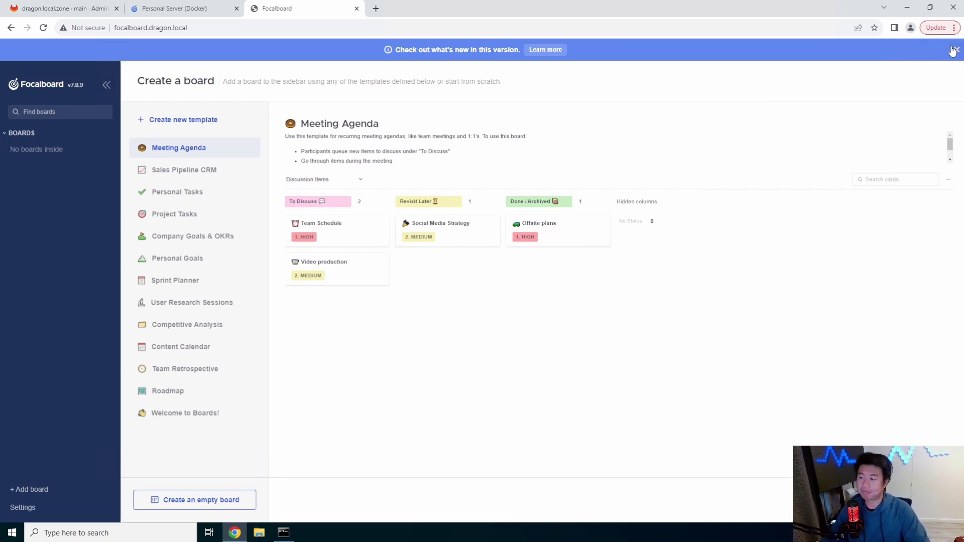
left_click(954, 50)
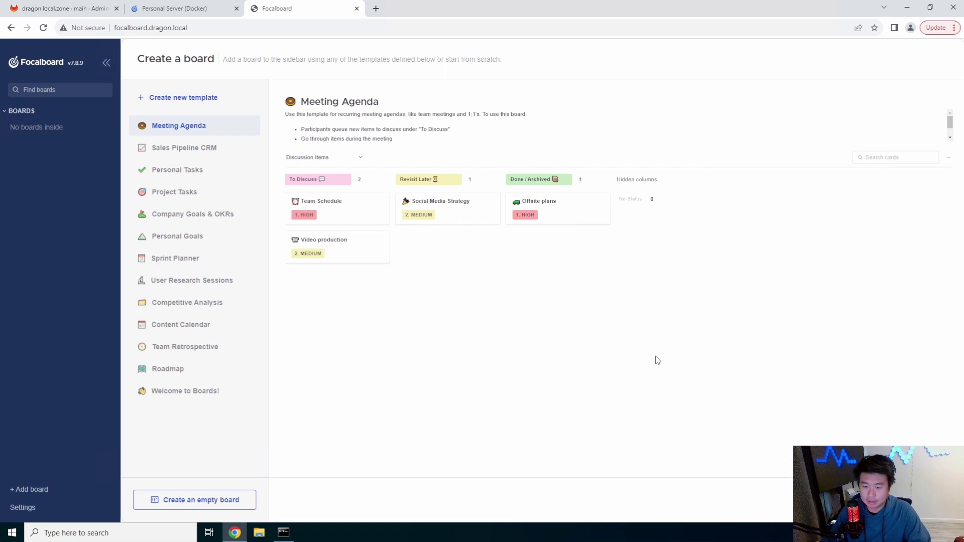
left_click(203, 191)
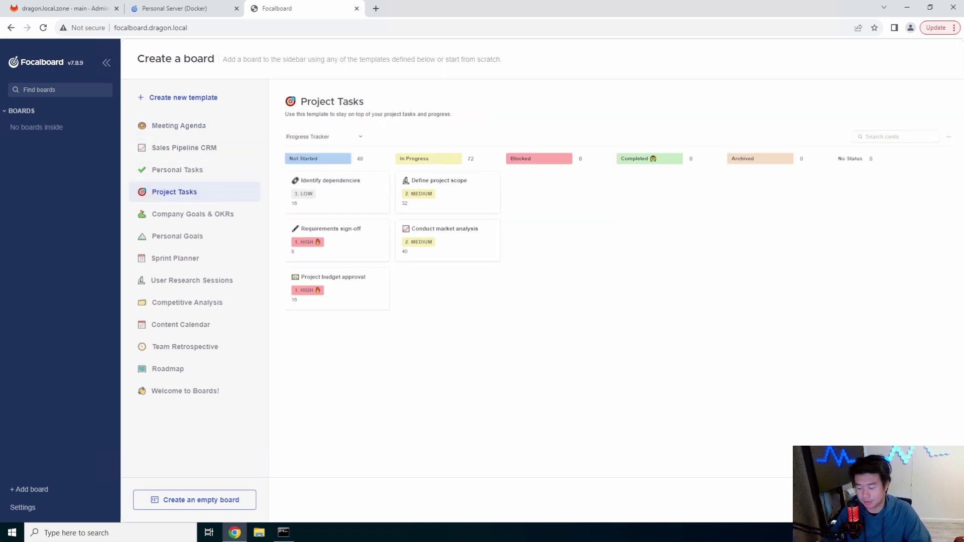
left_click(904, 500)
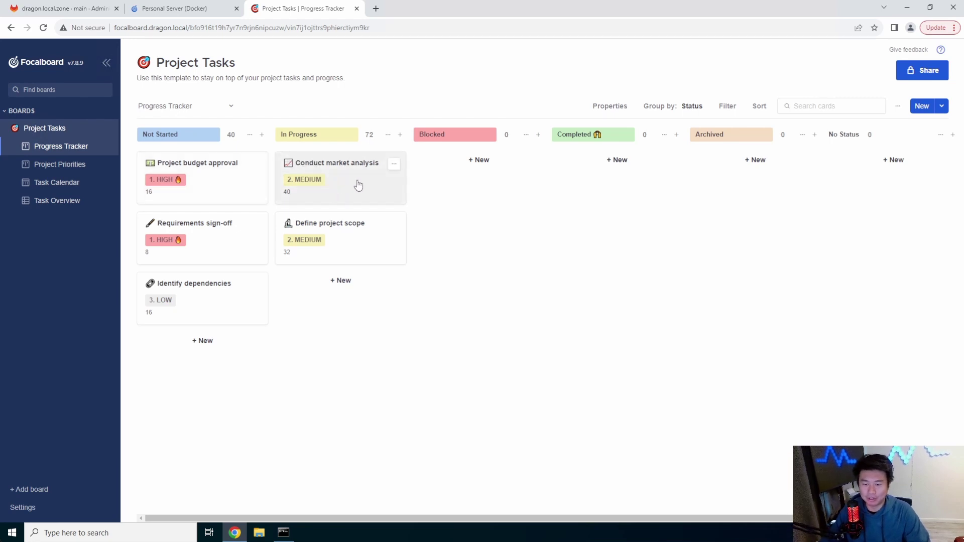
Move Conduct market analysis to Completed; add a Blocked card with 2. MEDIUM priority, assigned to yourself.
left_click_drag(358, 186, 605, 237)
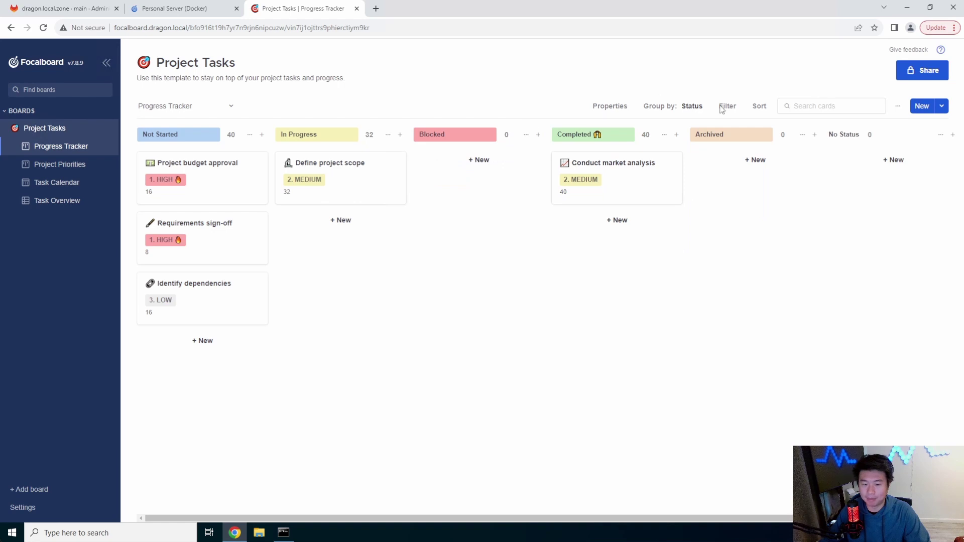
left_click(479, 160)
left_click(392, 217)
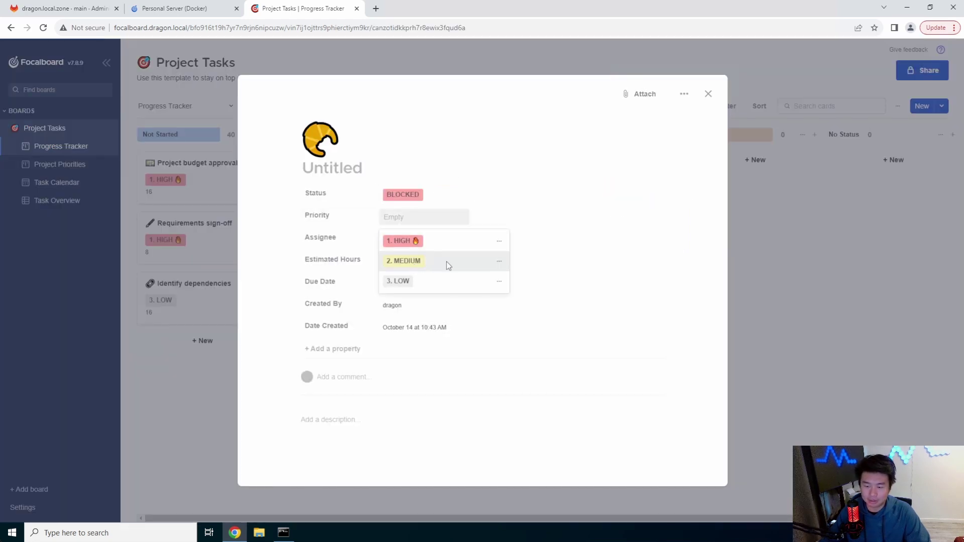
left_click(447, 261)
left_click(418, 245)
left_click(402, 280)
Give the new card 2 estimated hours and an October 19 due date.
left_click(430, 263)
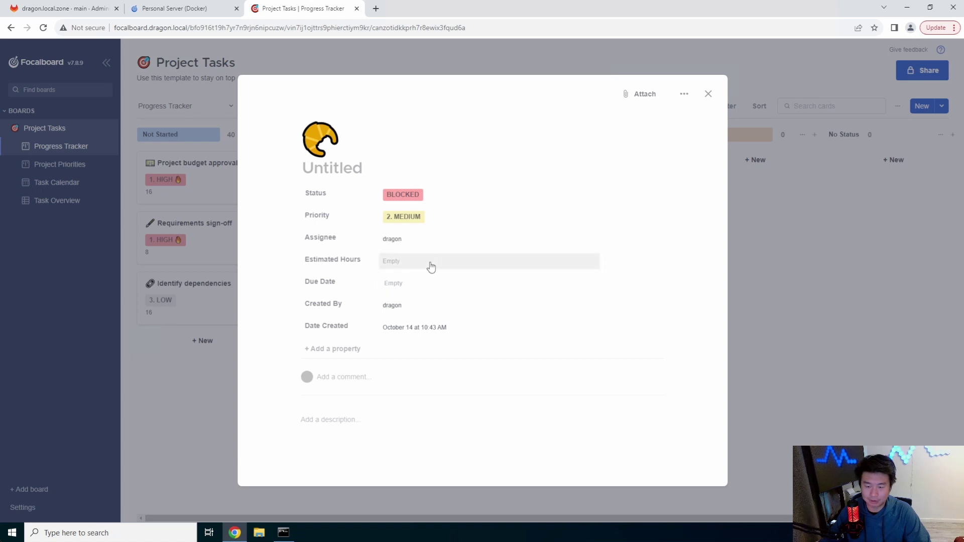
type("2")
left_click(417, 294)
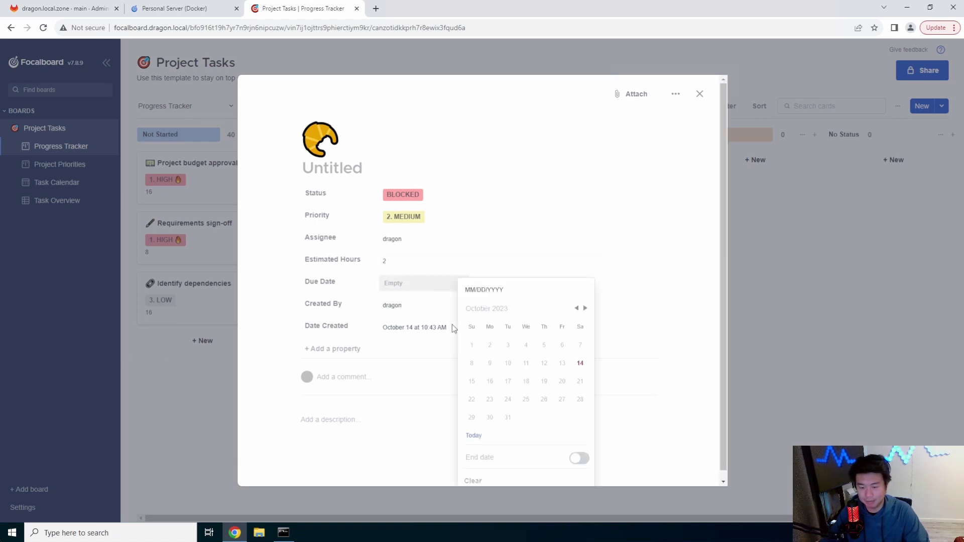
left_click(544, 381)
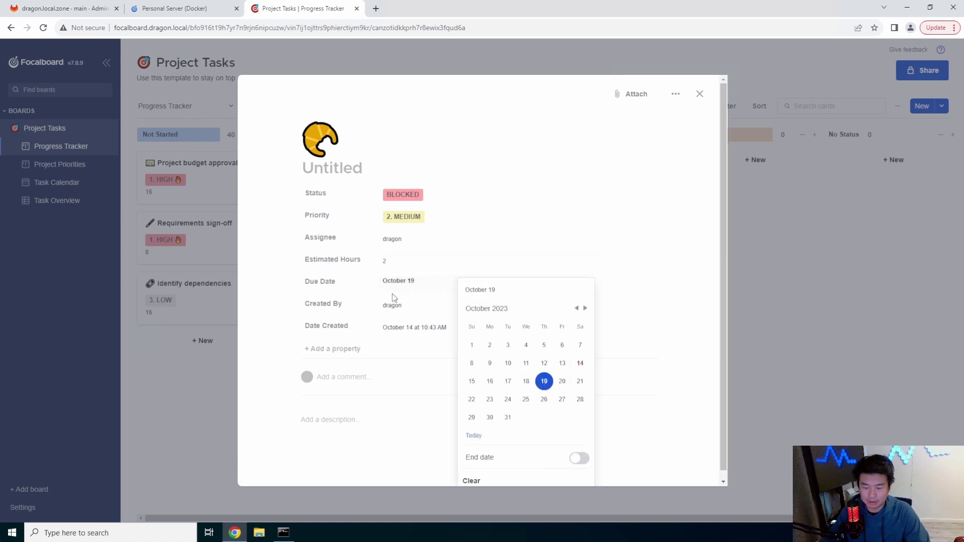
left_click(402, 311)
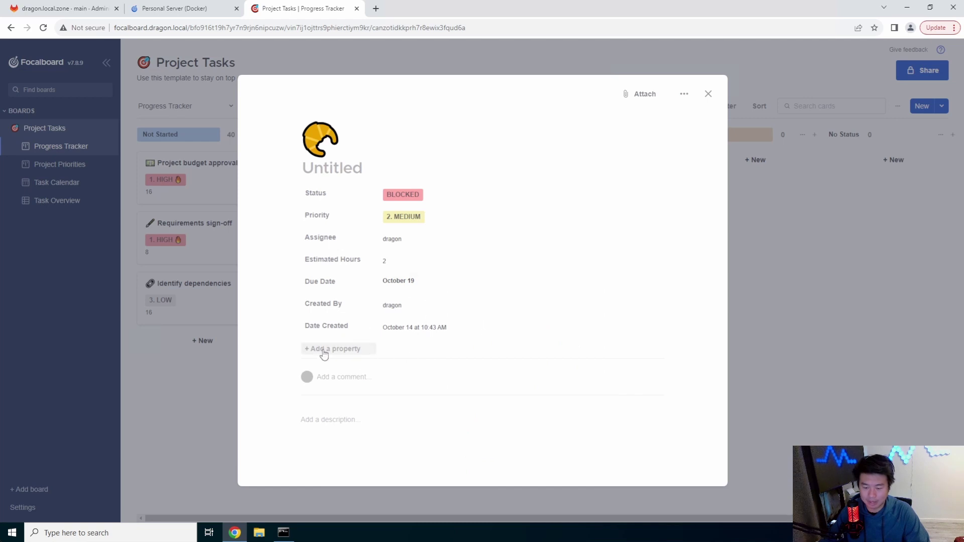
left_click(712, 97)
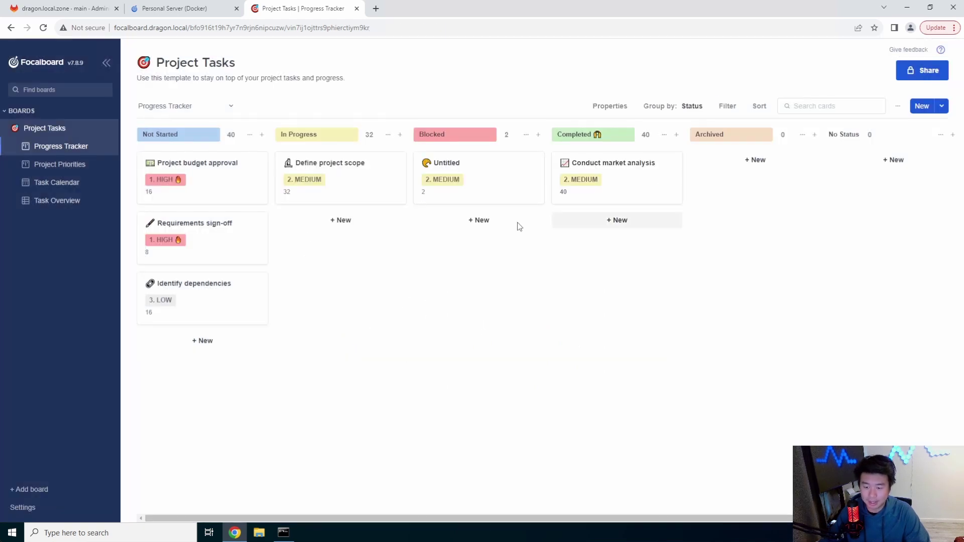
Rename the Untitled Blocked card to 'title'.
left_click(468, 172)
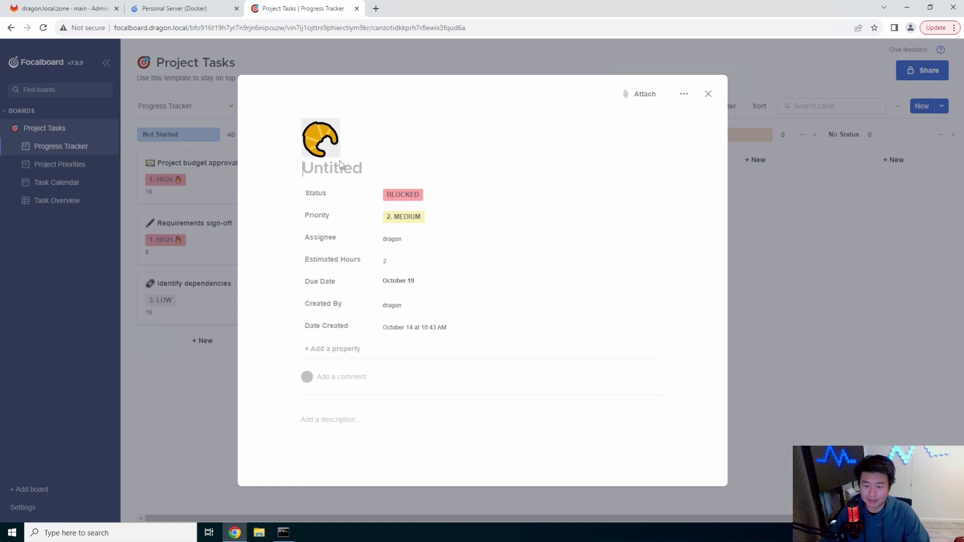
type("title")
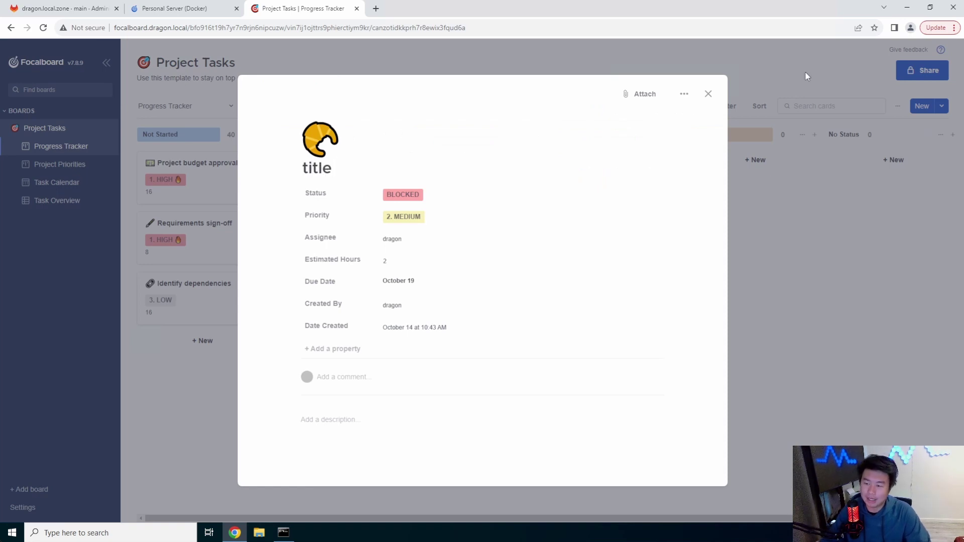
left_click(709, 95)
left_click_drag(487, 185, 473, 213)
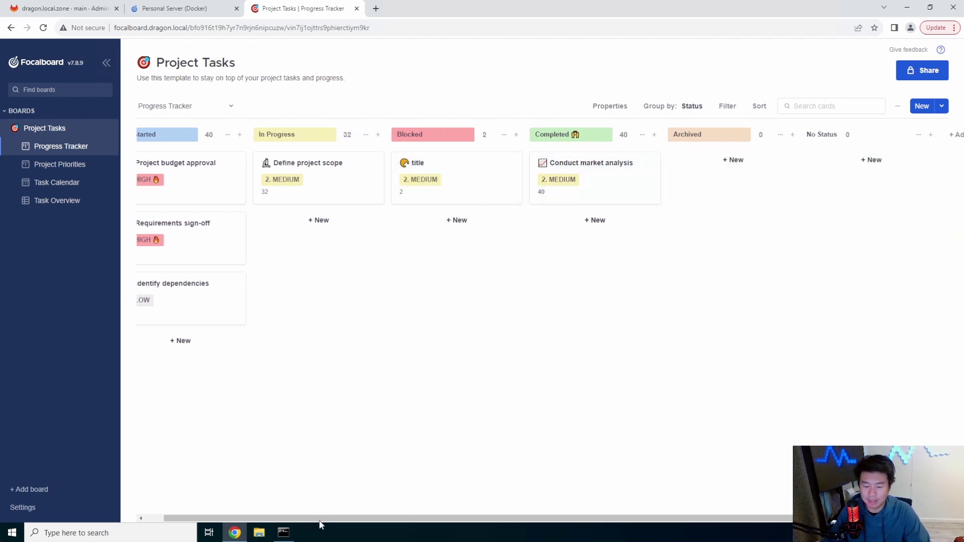
Drag Define project scope back to Not Started and Identify dependencies into In Progress.
left_click_drag(320, 520, 302, 520)
left_click_drag(360, 180, 321, 165)
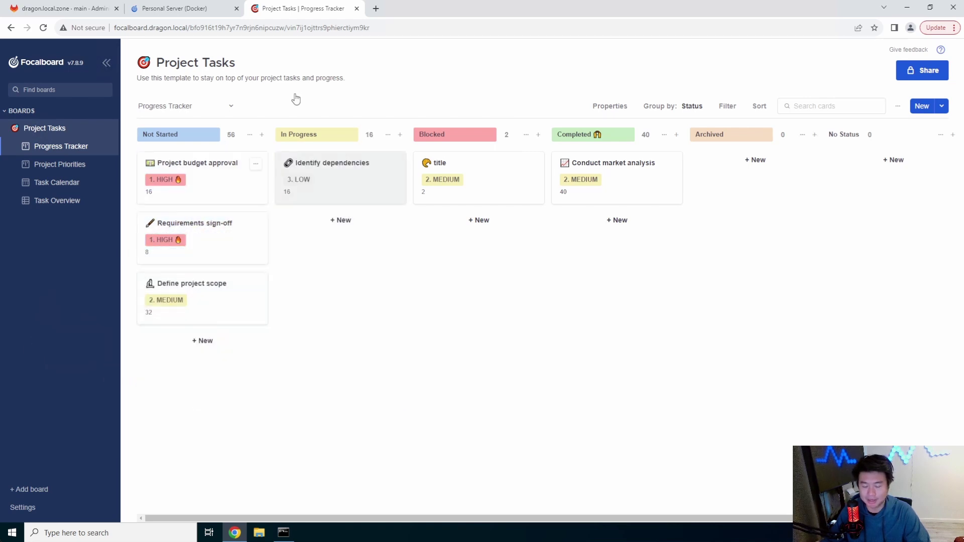